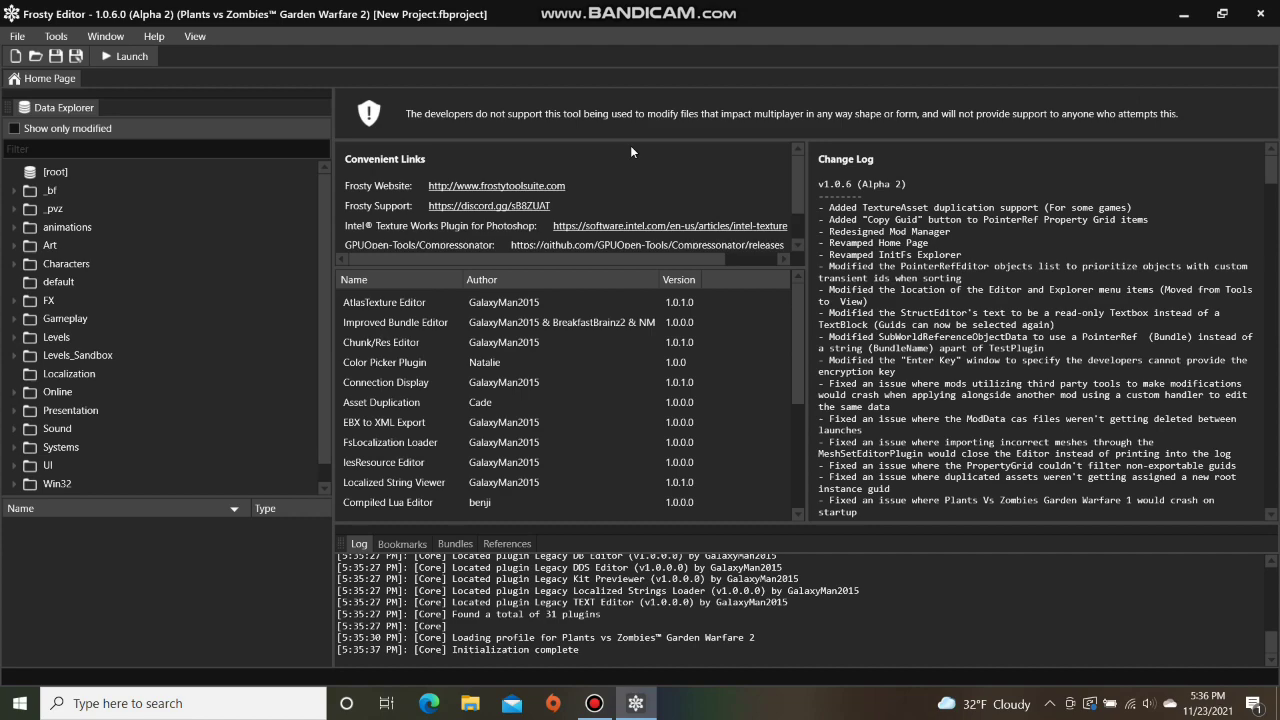
- Expand Gameplay > AI > CharacterSets and bring up the actions for PlantBaseSetUnlockAsset
{"action": "left_click", "coordinate": [14, 318]}
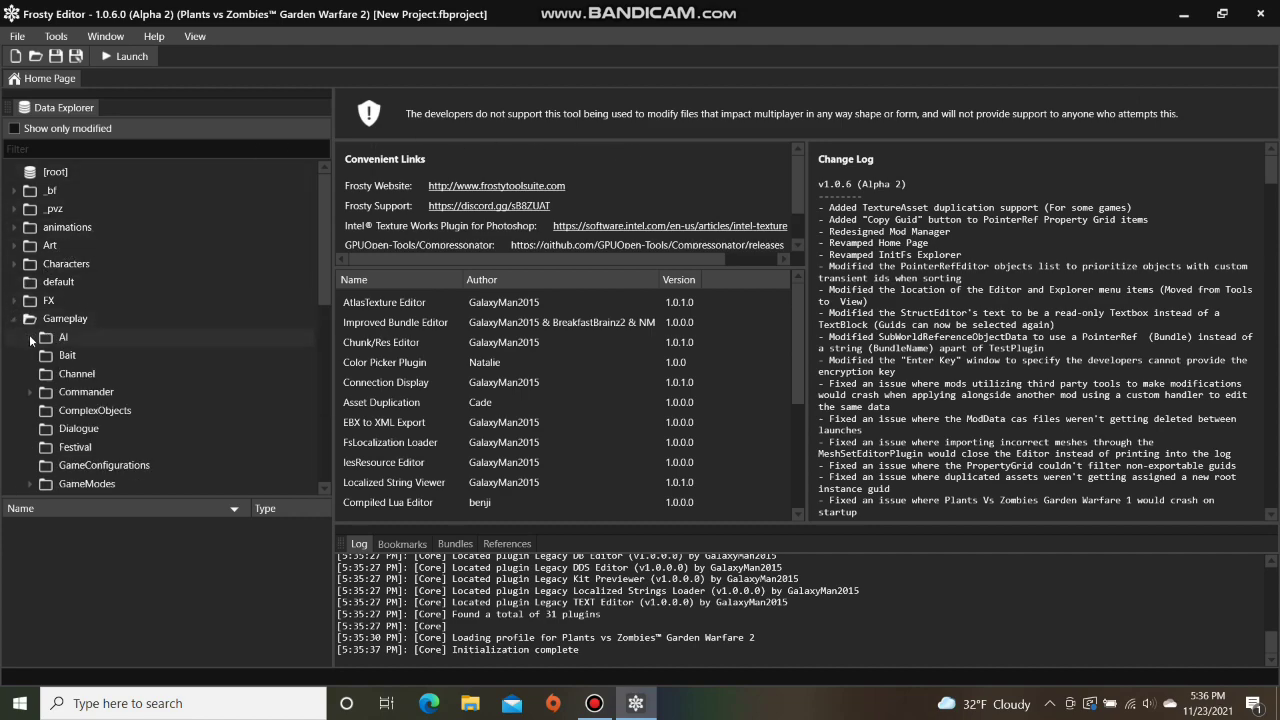
{"action": "left_click", "coordinate": [30, 338]}
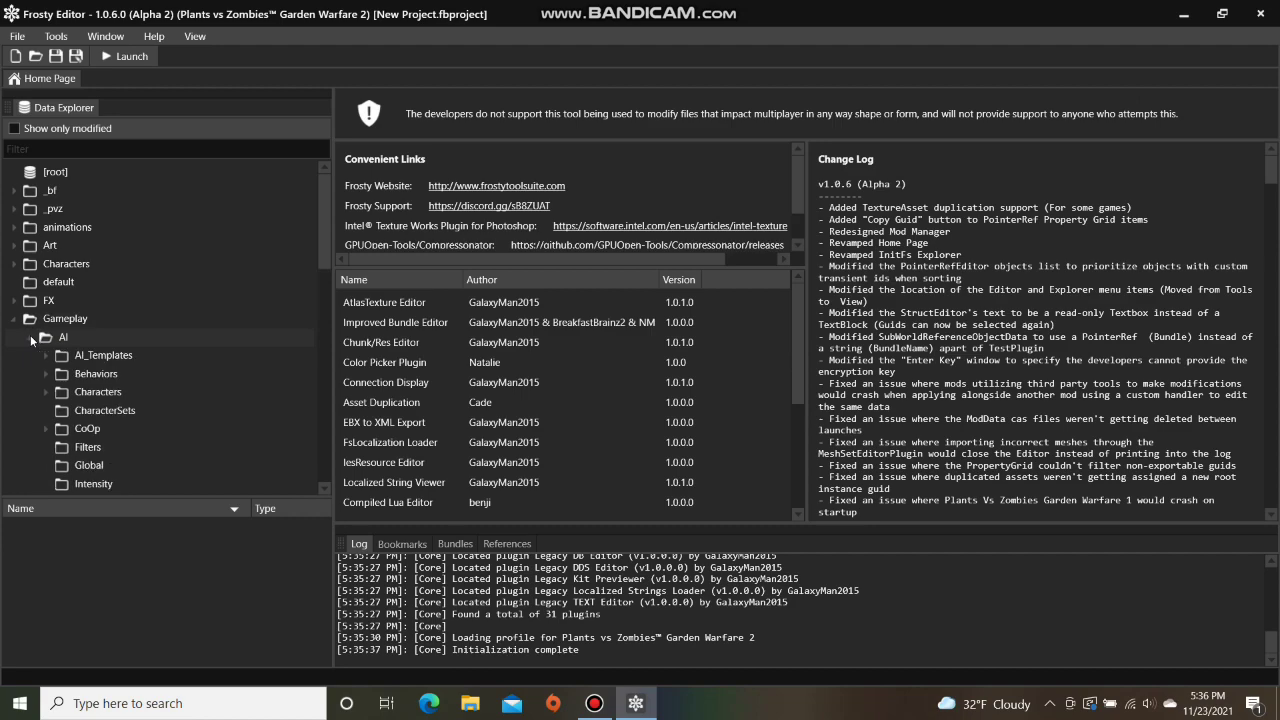
{"action": "left_click", "coordinate": [99, 411]}
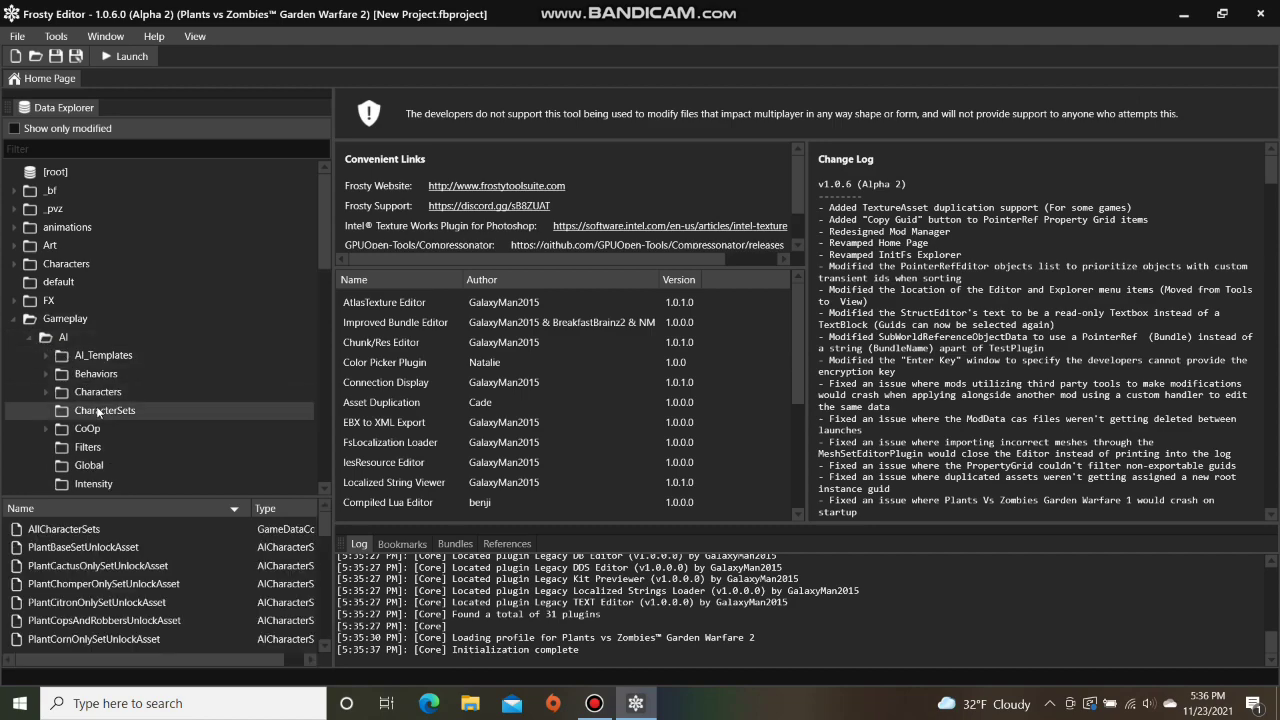
{"action": "right_click", "coordinate": [91, 546]}
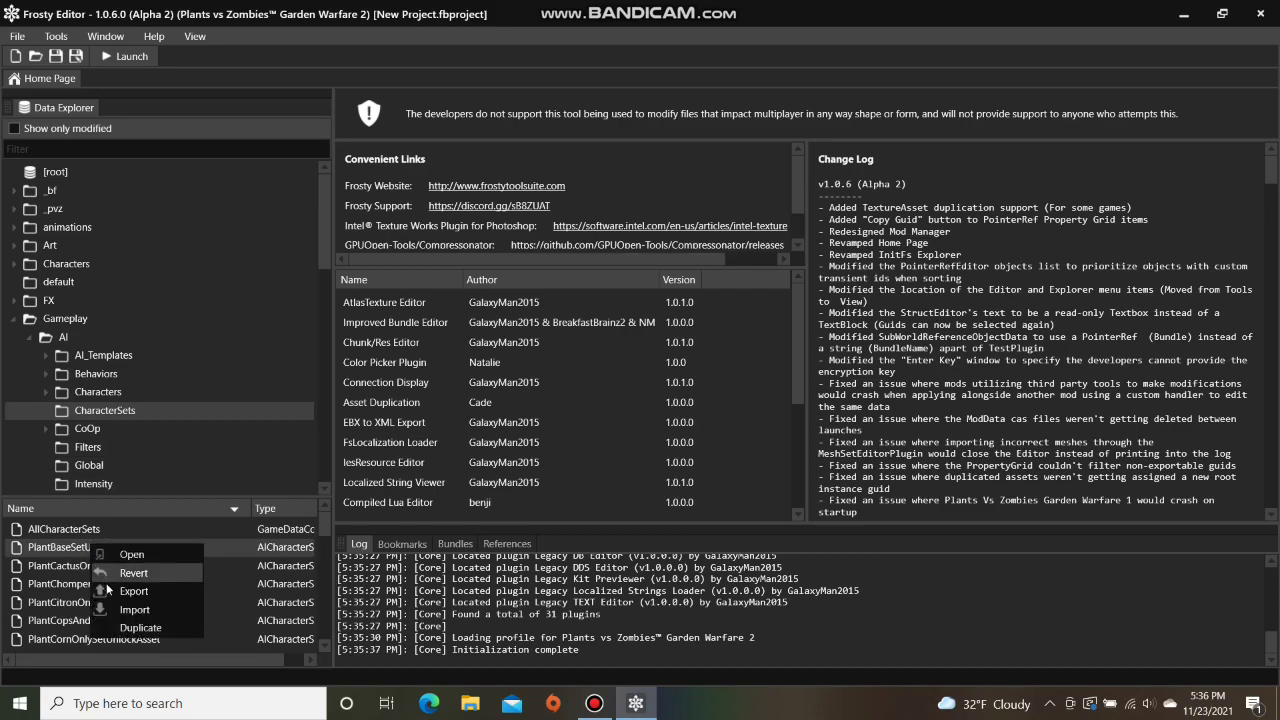
- Duplicate PlantBaseSetUnlockAsset, renaming the copy PlantRockPeaSetUnlockAsset, and save it
{"action": "left_click", "coordinate": [132, 626]}
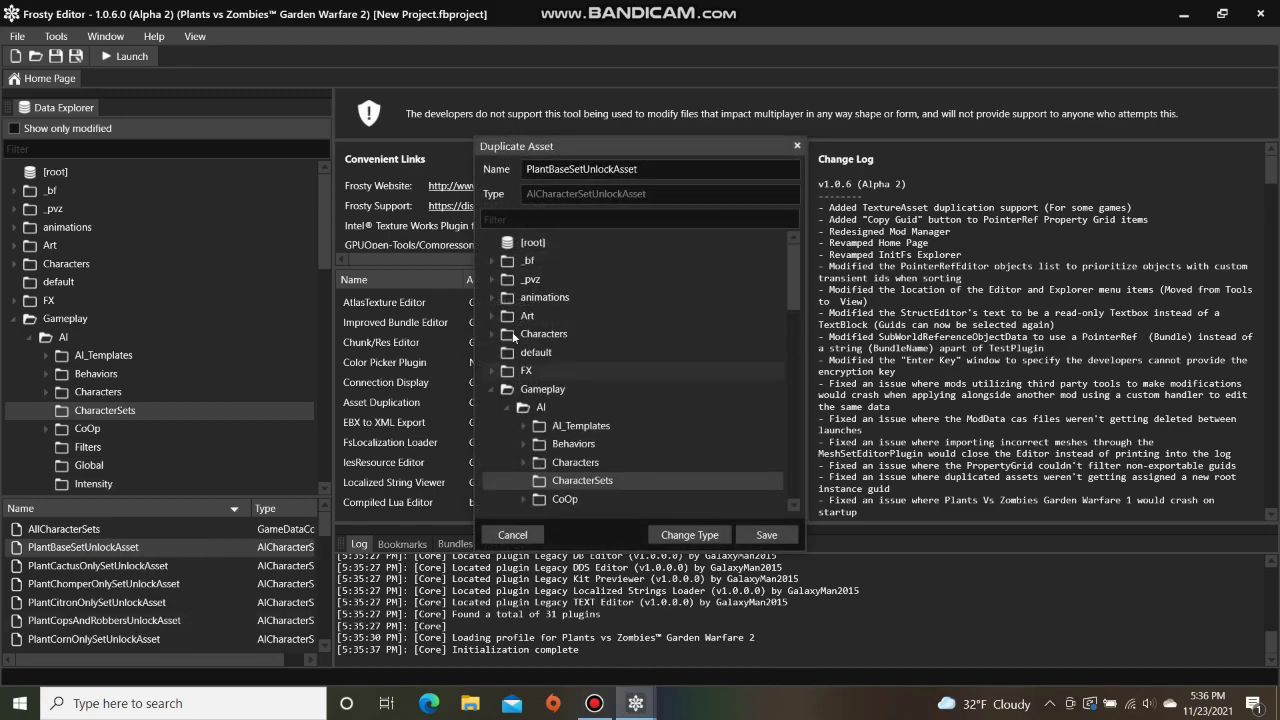
{"action": "left_click", "coordinate": [572, 169]}
{"action": "key", "text": "BackSpace"}
{"action": "key", "text": "BackSpace"}
{"action": "key", "text": "BackSpace"}
{"action": "key", "text": "BackSpace"}
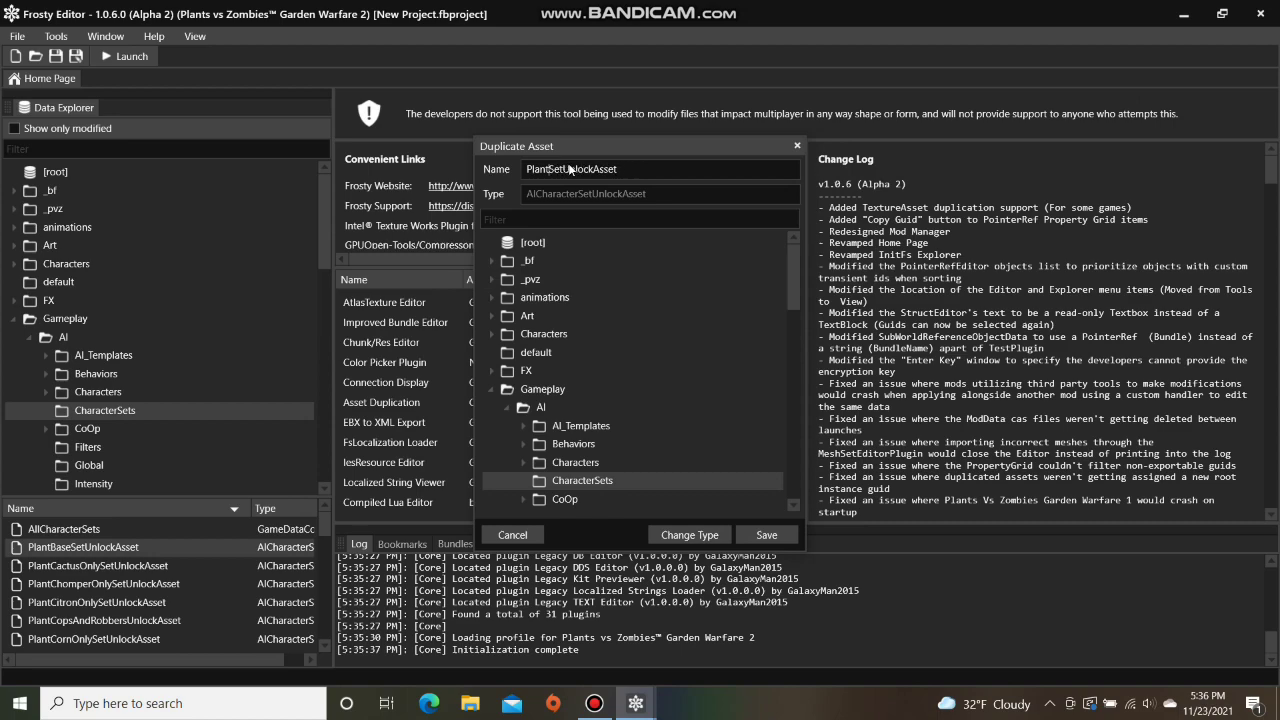
{"action": "type", "text": "RockPea"}
{"action": "left_click", "coordinate": [788, 534]}
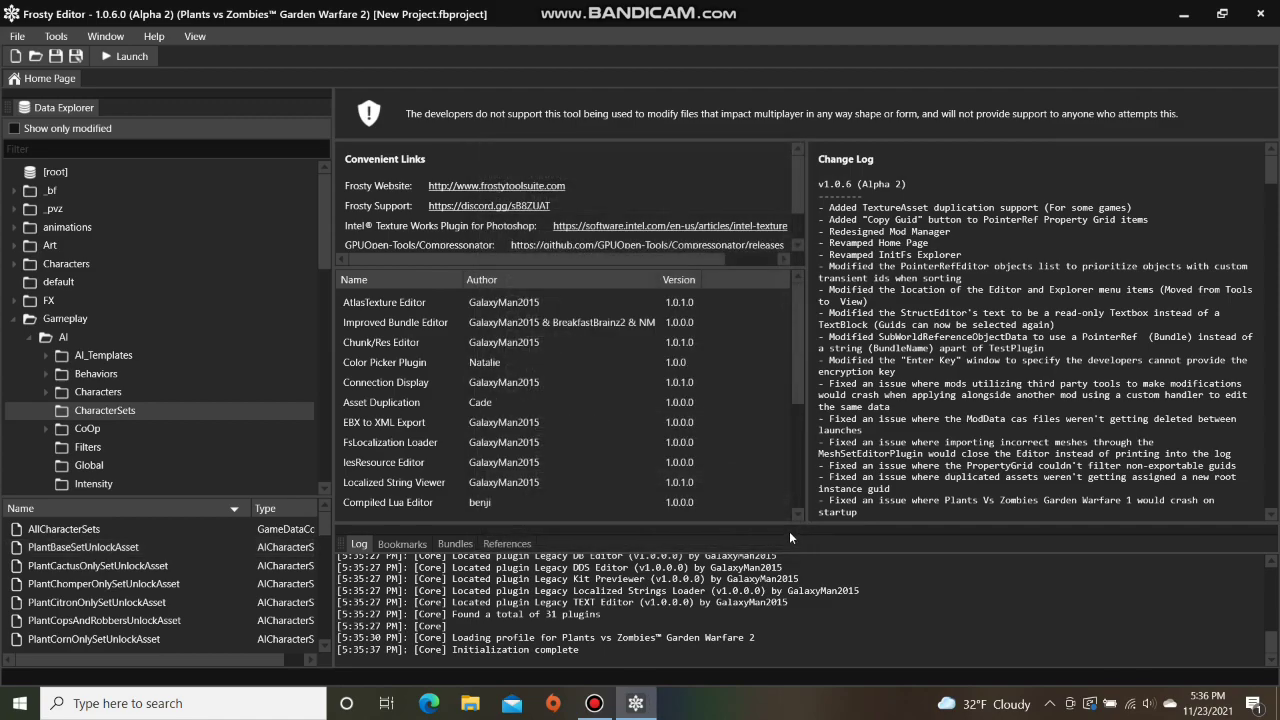
{"action": "scroll", "coordinate": [178, 603], "scroll_direction": "down", "scroll_amount": 5}
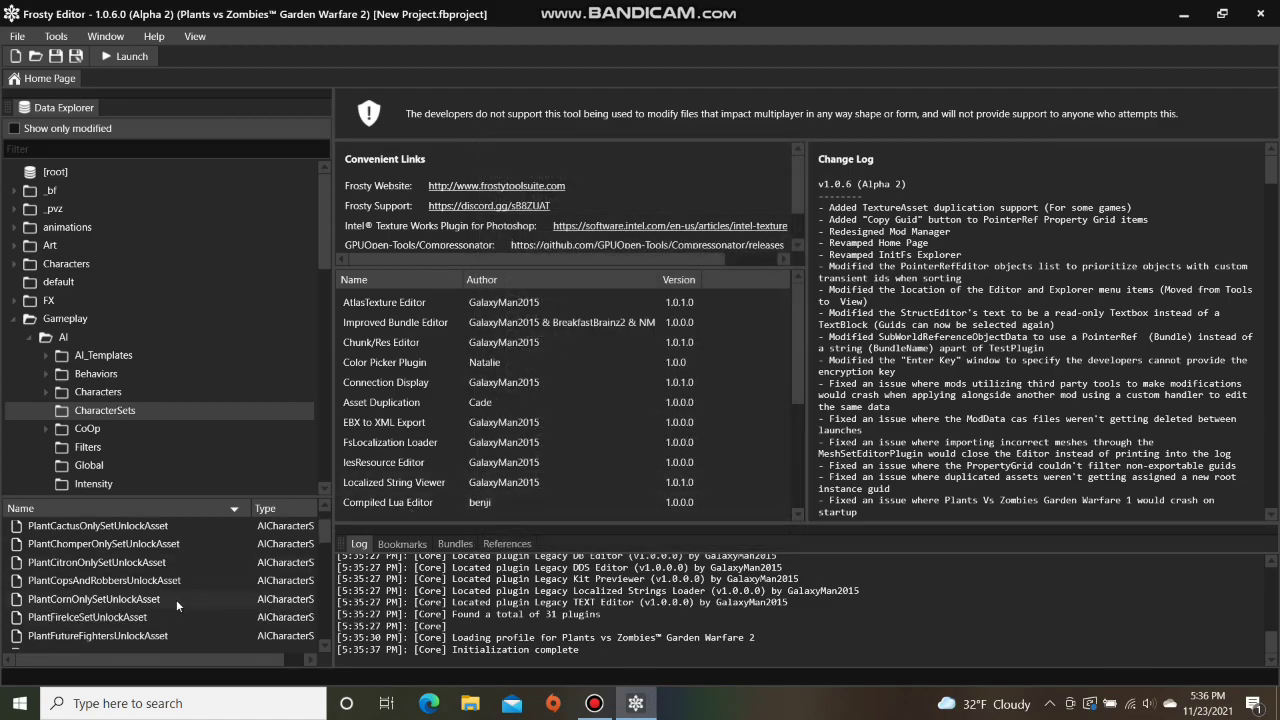
{"action": "double_click", "coordinate": [171, 584]}
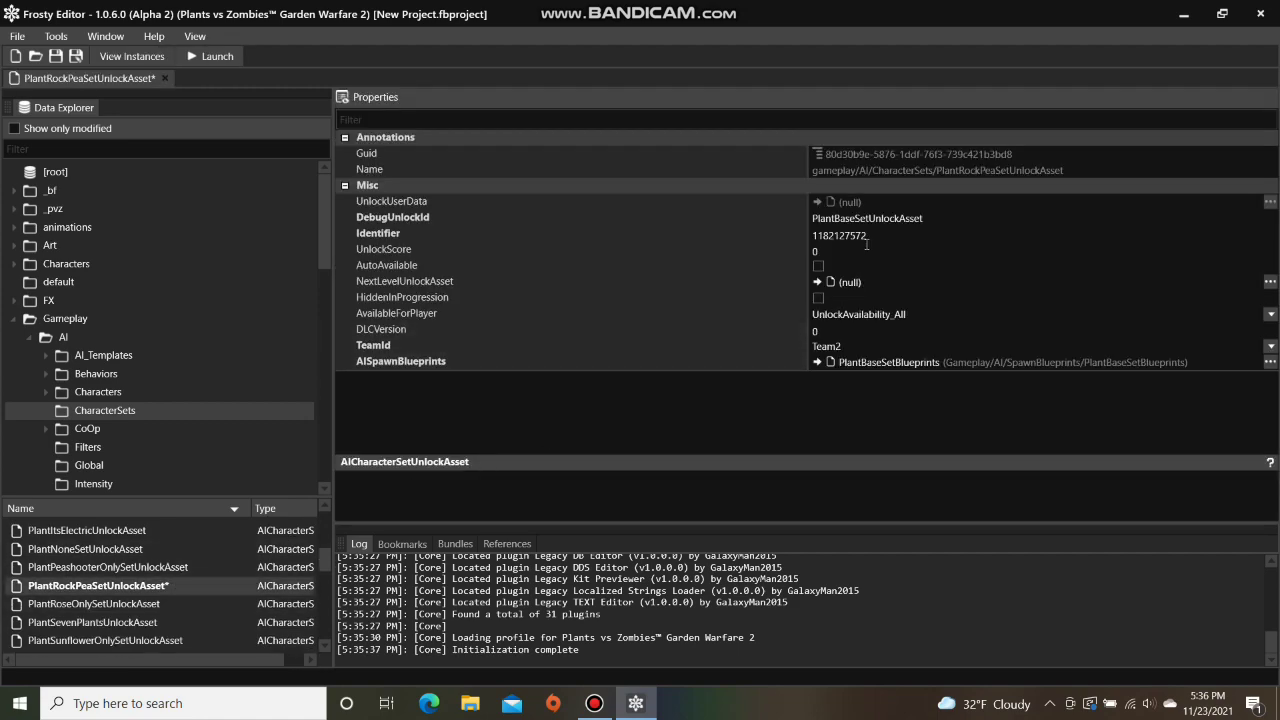
{"action": "left_click", "coordinate": [871, 235]}
{"action": "key", "text": "BackSpace"}
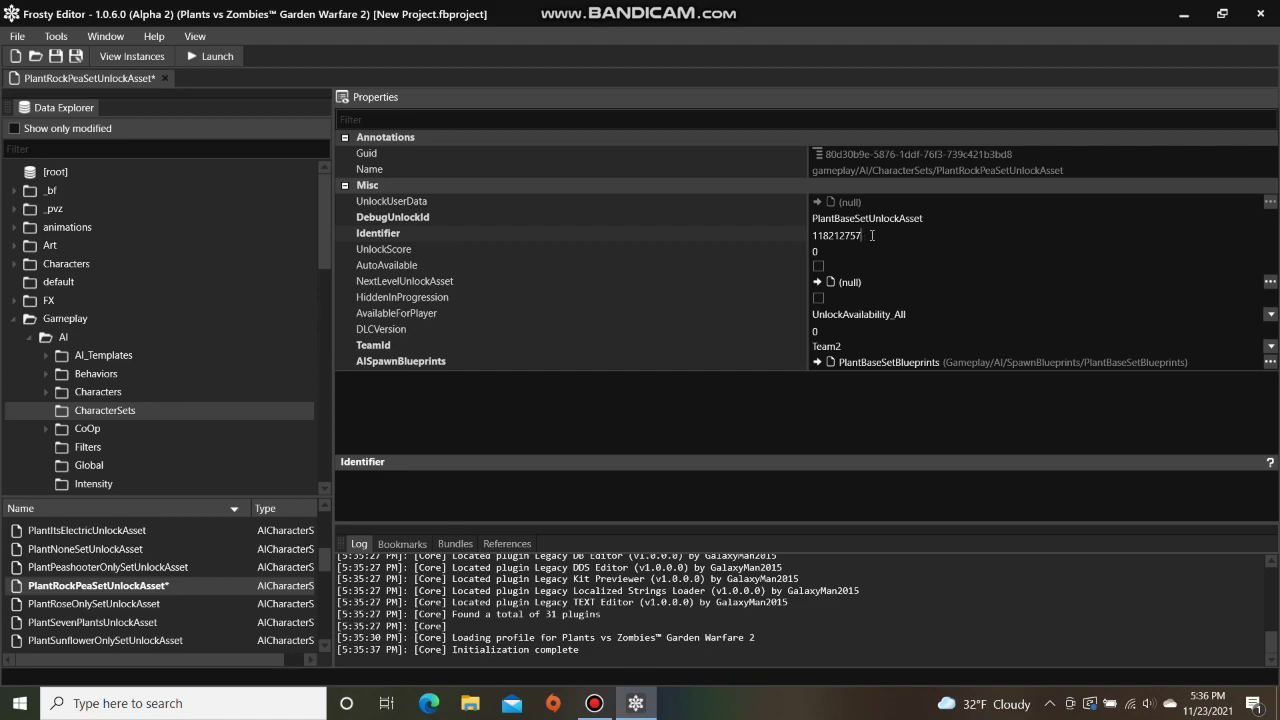
{"action": "type", "text": "3"}
- Change its DebugUnlockId from PlantBaseSetUnlockAsset to PlantRockPeaSetUnlockAsset
{"action": "double_click", "coordinate": [857, 217]}
{"action": "left_click", "coordinate": [857, 217]}
{"action": "key", "text": "BackSpace"}
{"action": "key", "text": "BackSpace"}
{"action": "key", "text": "BackSpace"}
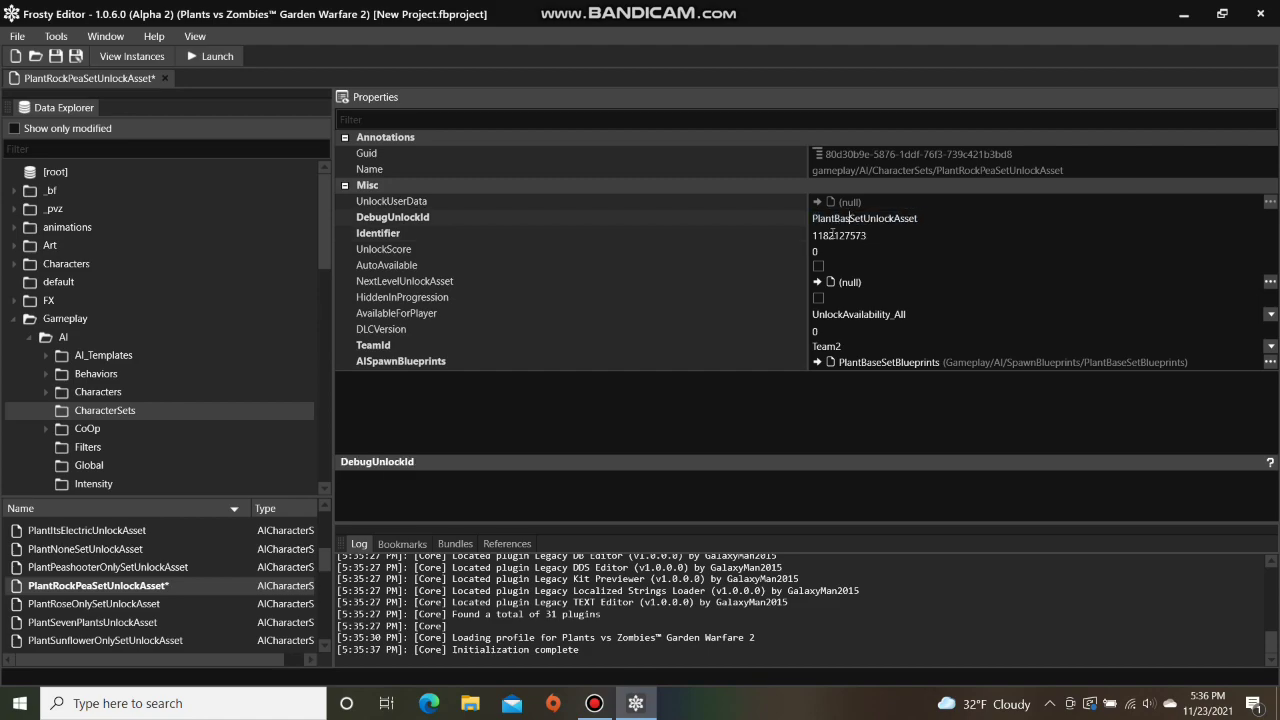
{"action": "key", "text": "BackSpace"}
{"action": "type", "text": "RockPea"}
{"action": "left_click", "coordinate": [1269, 363]}
- Find PlantBaseSetBlueprints from the AISpawnBlueprints reference and duplicate it as PlantRockPeaBlueprints
{"action": "left_click", "coordinate": [1117, 414]}
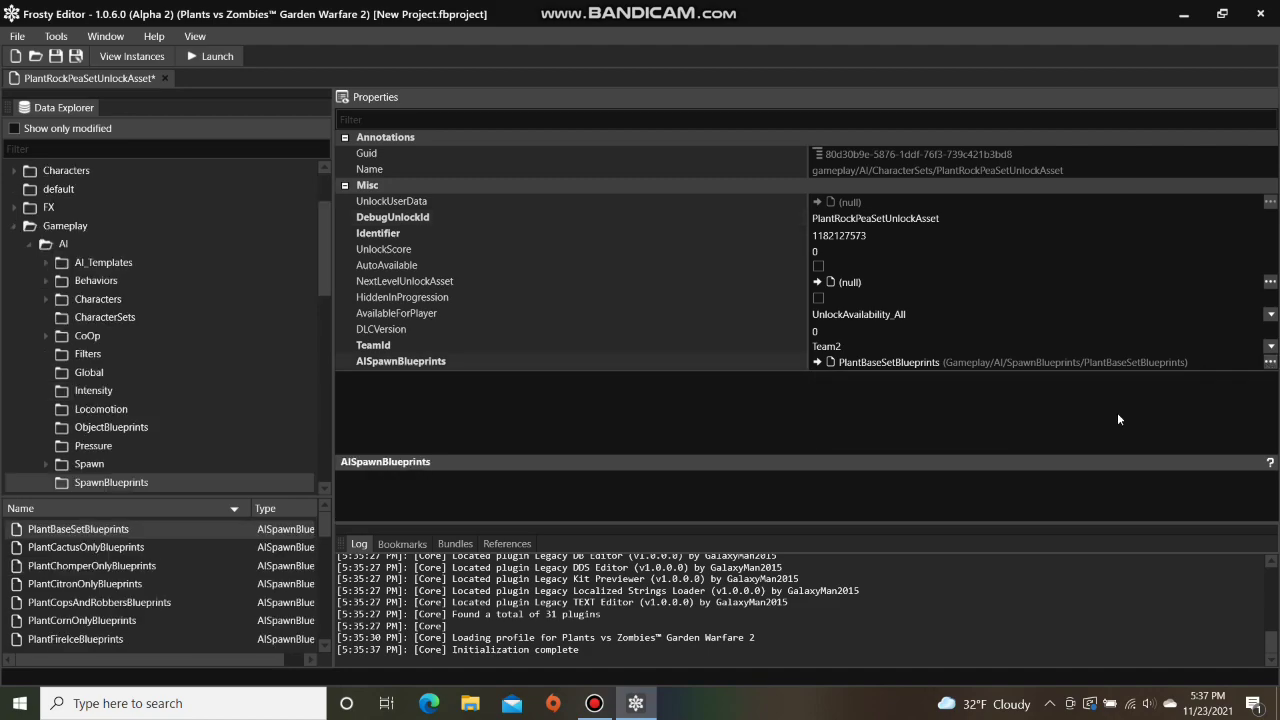
{"action": "right_click", "coordinate": [193, 523]}
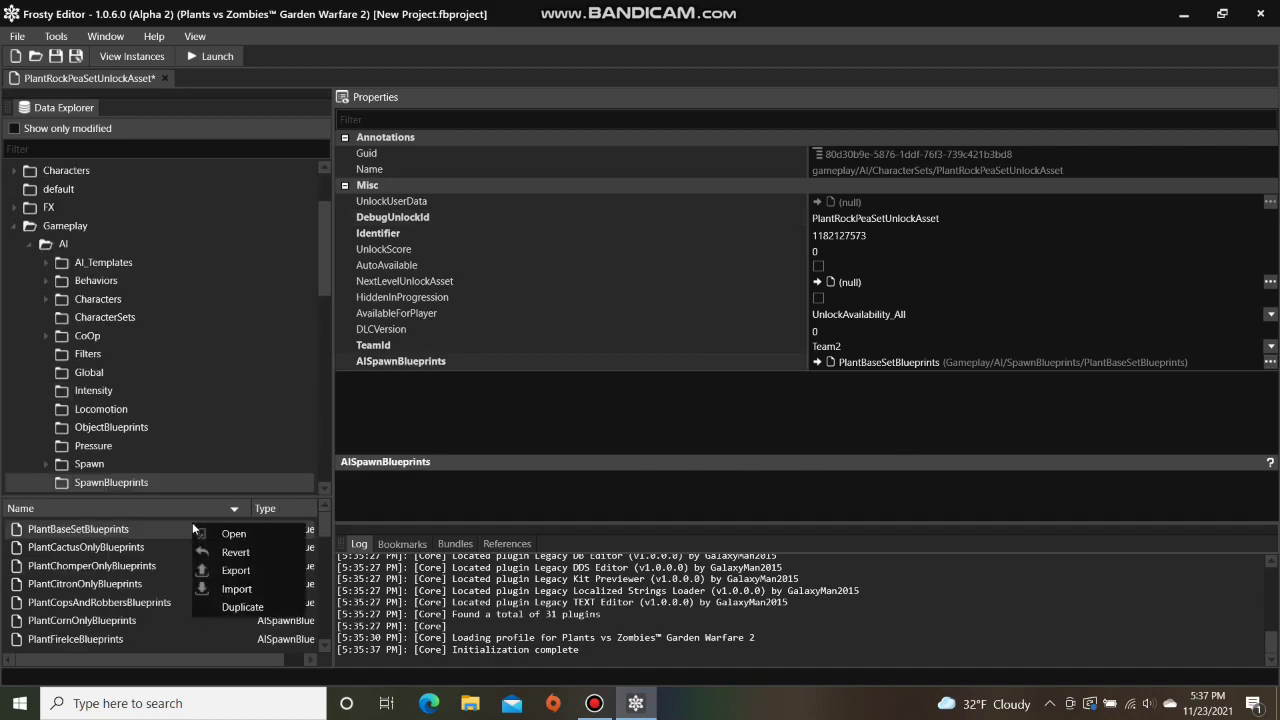
{"action": "left_click", "coordinate": [242, 607]}
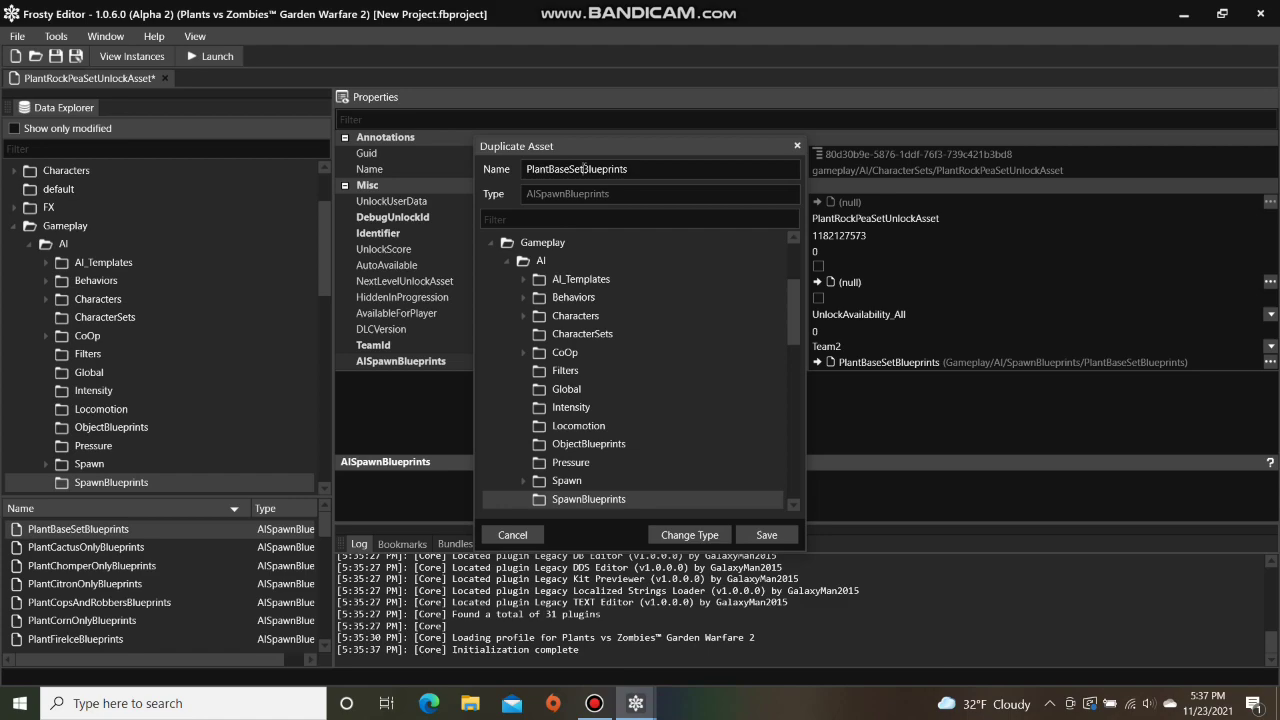
{"action": "left_click", "coordinate": [586, 169]}
{"action": "key", "text": "BackSpace"}
{"action": "key", "text": "BackSpace"}
{"action": "key", "text": "BackSpace"}
{"action": "key", "text": "BackSpace"}
{"action": "key", "text": "BackSpace"}
{"action": "key", "text": "BackSpace"}
{"action": "key", "text": "BackSpace"}
{"action": "type", "text": "RockPea"}
{"action": "left_click", "coordinate": [760, 535]}
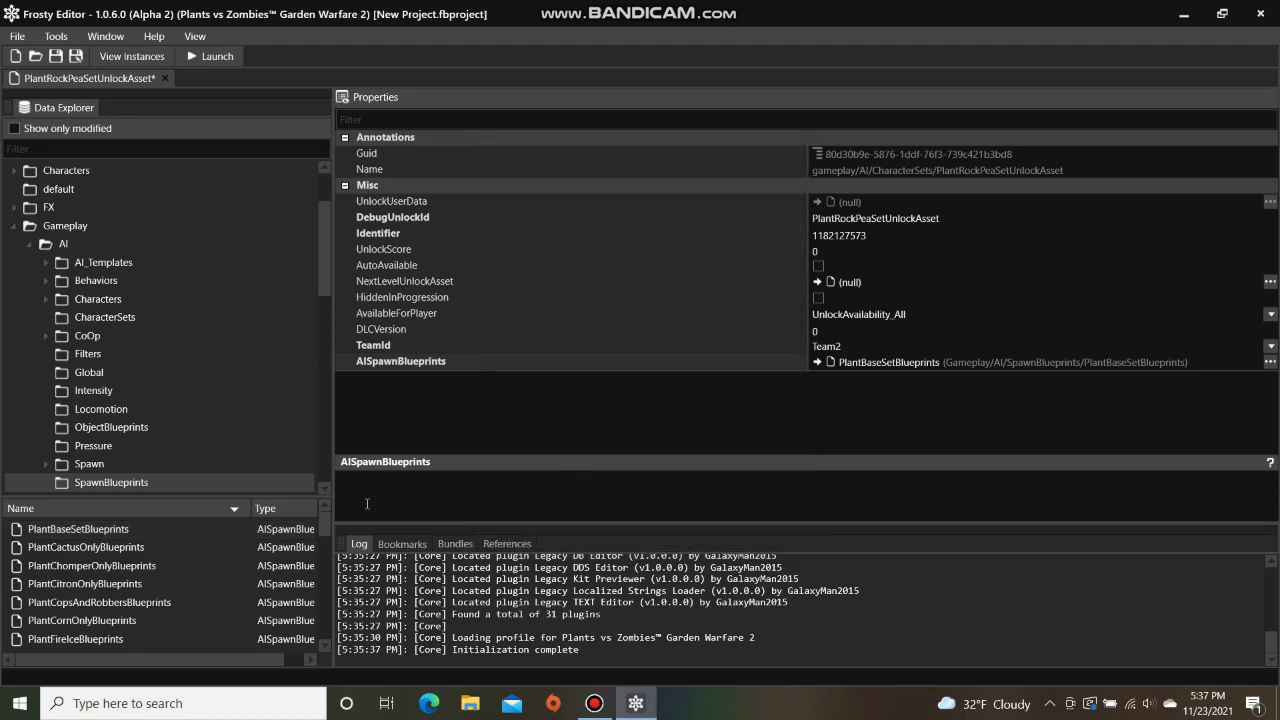
- Assign PlantRockPeaBlueprints to the AISpawnBlueprints property and open that blueprints asset
{"action": "scroll", "coordinate": [250, 575], "scroll_direction": "down", "scroll_amount": 3}
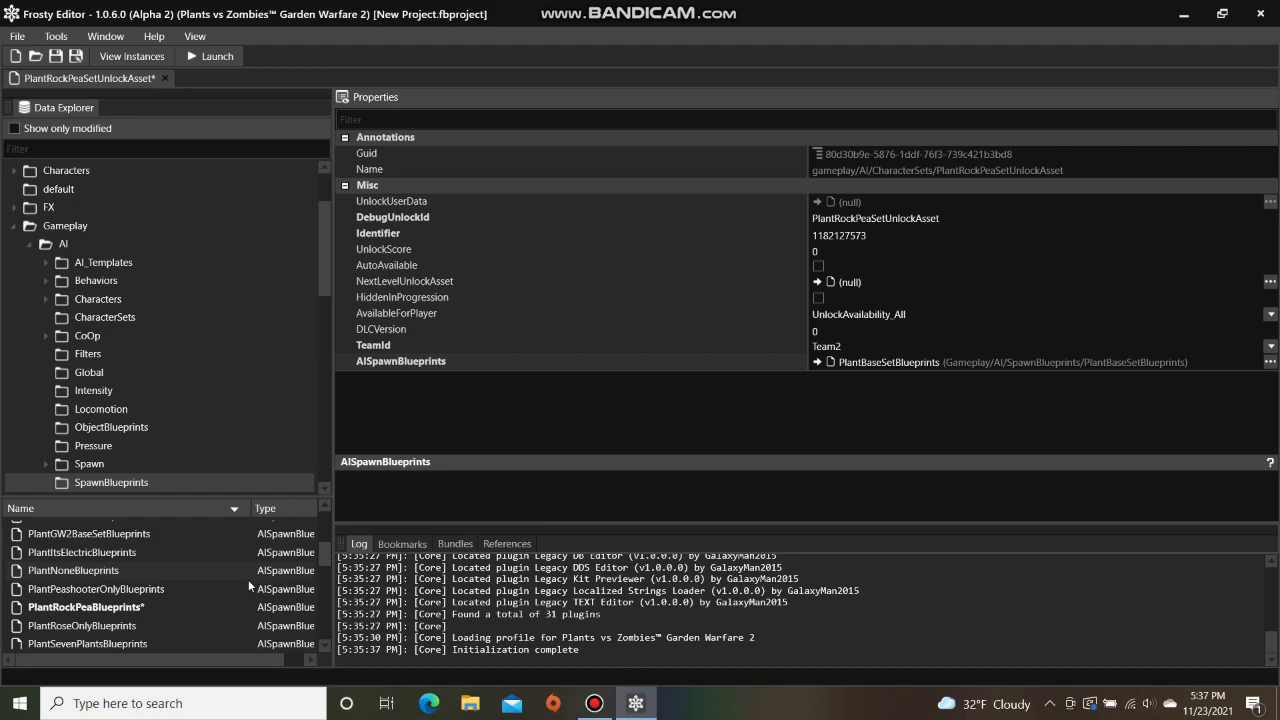
{"action": "left_click", "coordinate": [220, 604]}
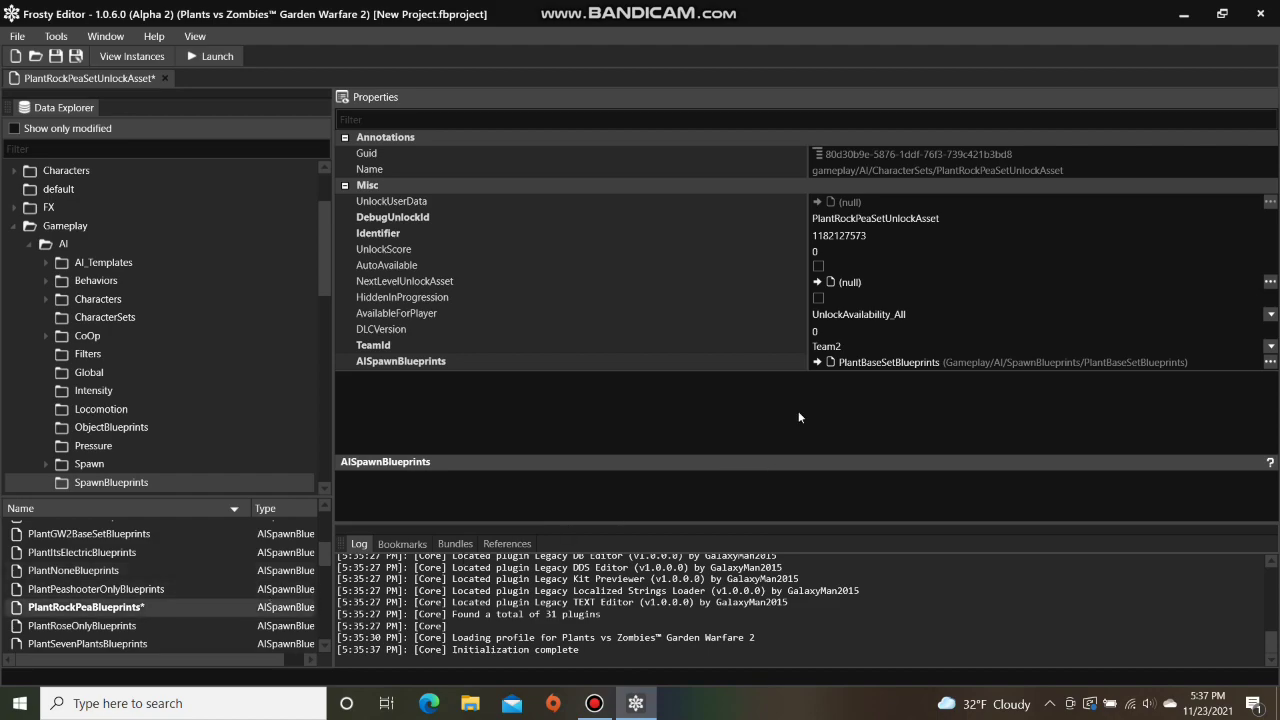
{"action": "left_click", "coordinate": [815, 363]}
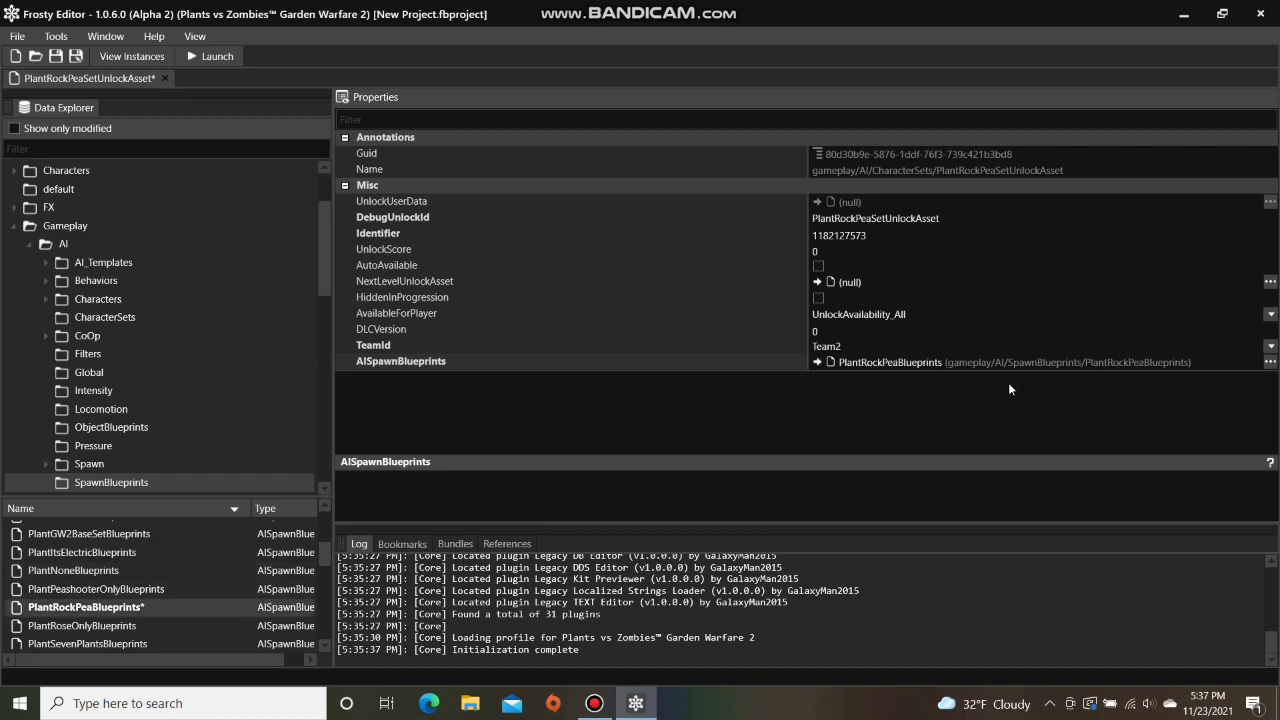
{"action": "left_click", "coordinate": [1270, 362]}
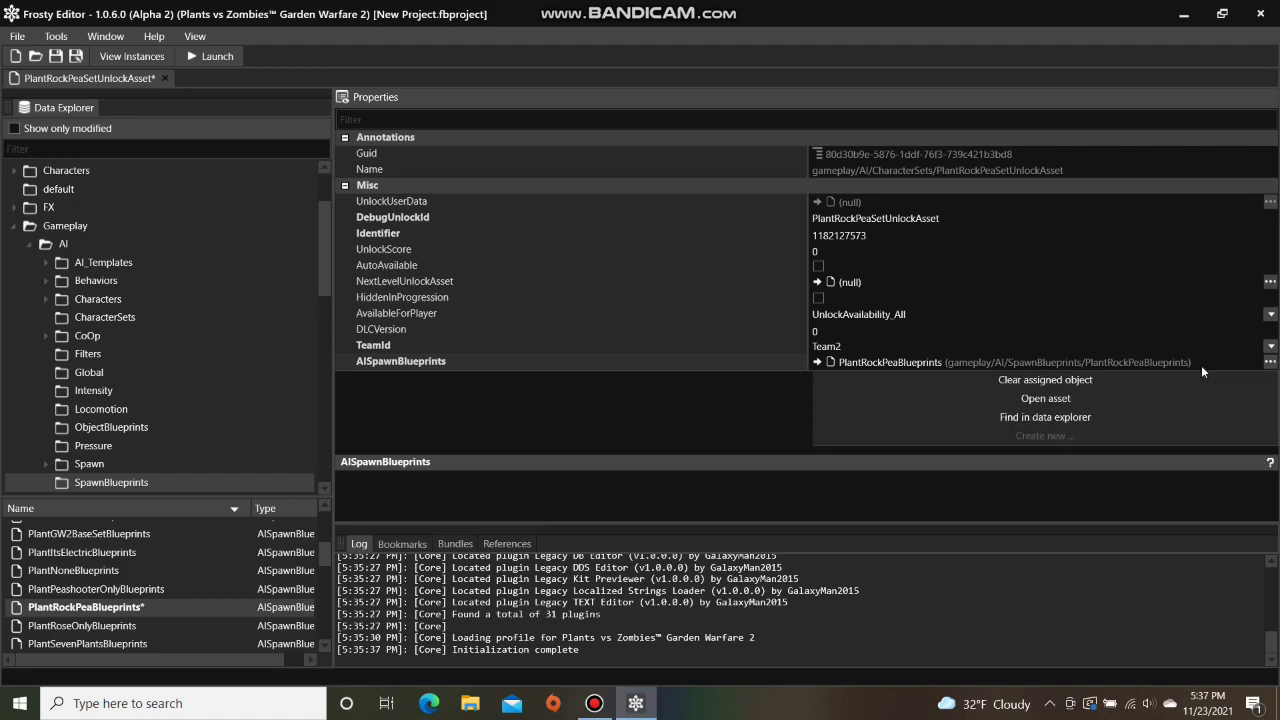
{"action": "left_click", "coordinate": [1136, 398]}
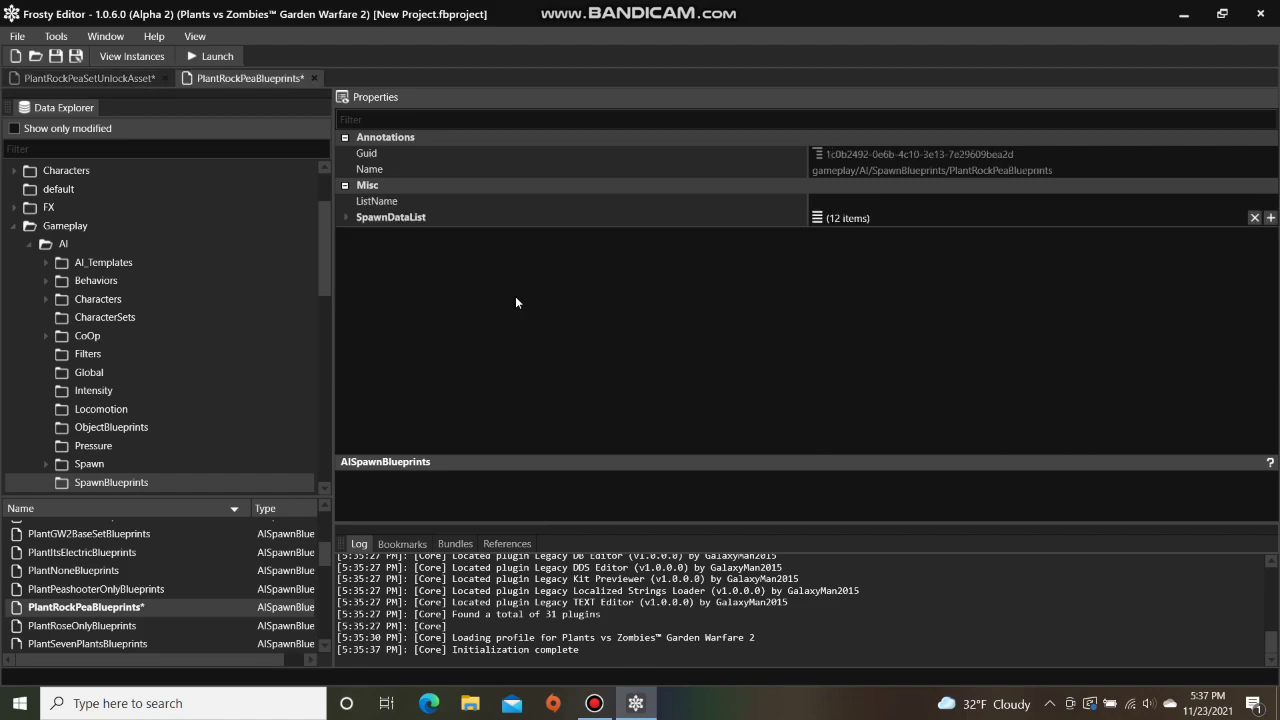
- Expand SpawnDataList and filter by 'rock' to reach Teams > Plants > AISpawnUnlocks
{"action": "left_click", "coordinate": [346, 218]}
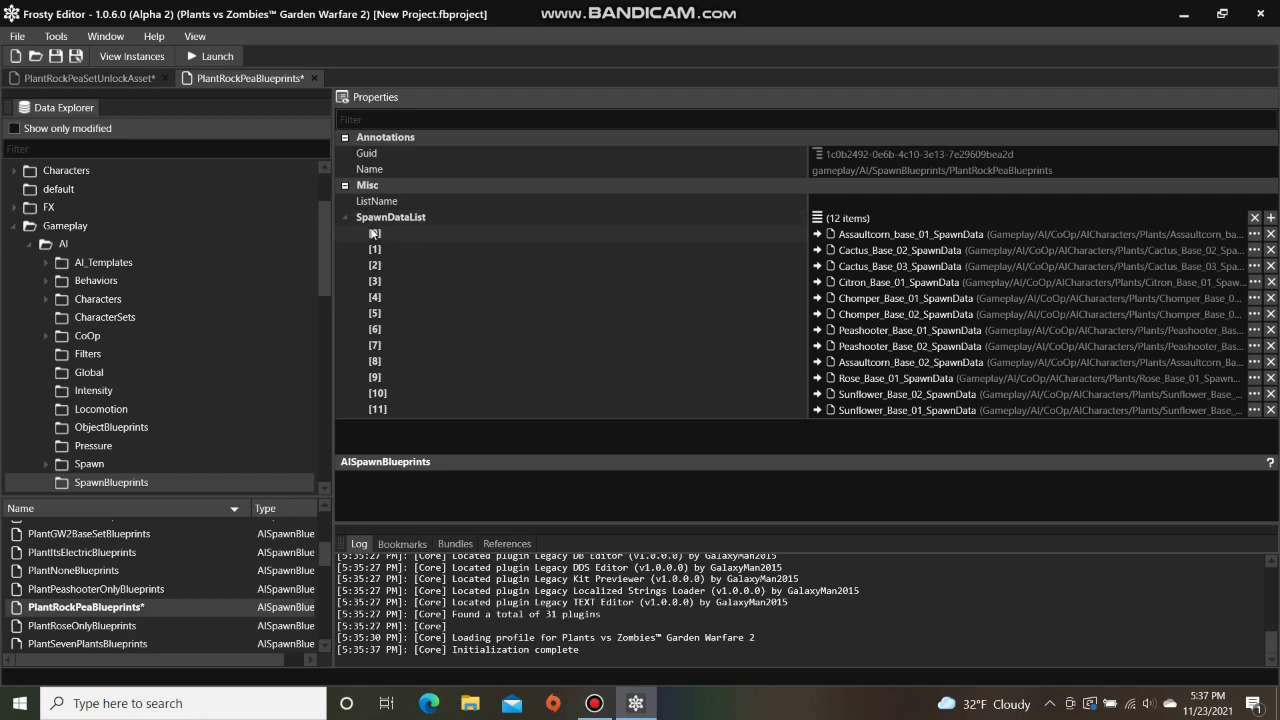
{"action": "left_click", "coordinate": [144, 154]}
{"action": "type", "text": "rock"}
{"action": "key", "text": "Return"}
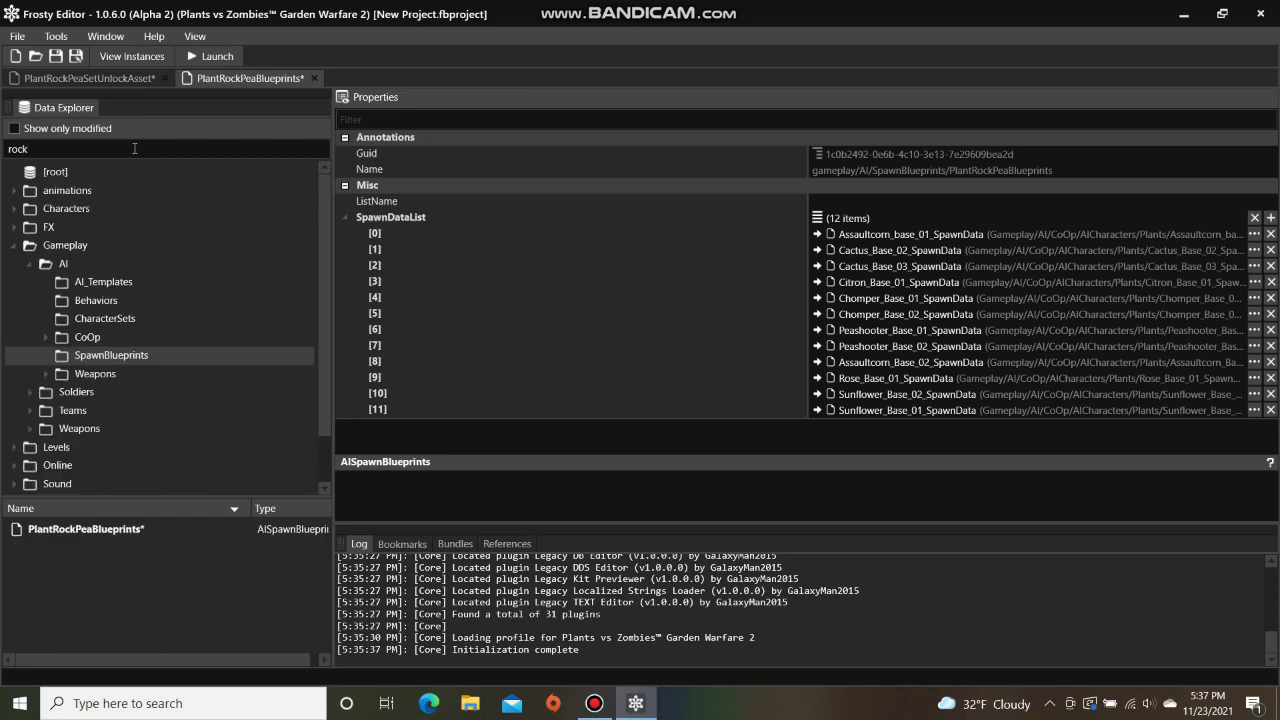
{"action": "left_click", "coordinate": [31, 410]}
{"action": "left_click", "coordinate": [45, 429]}
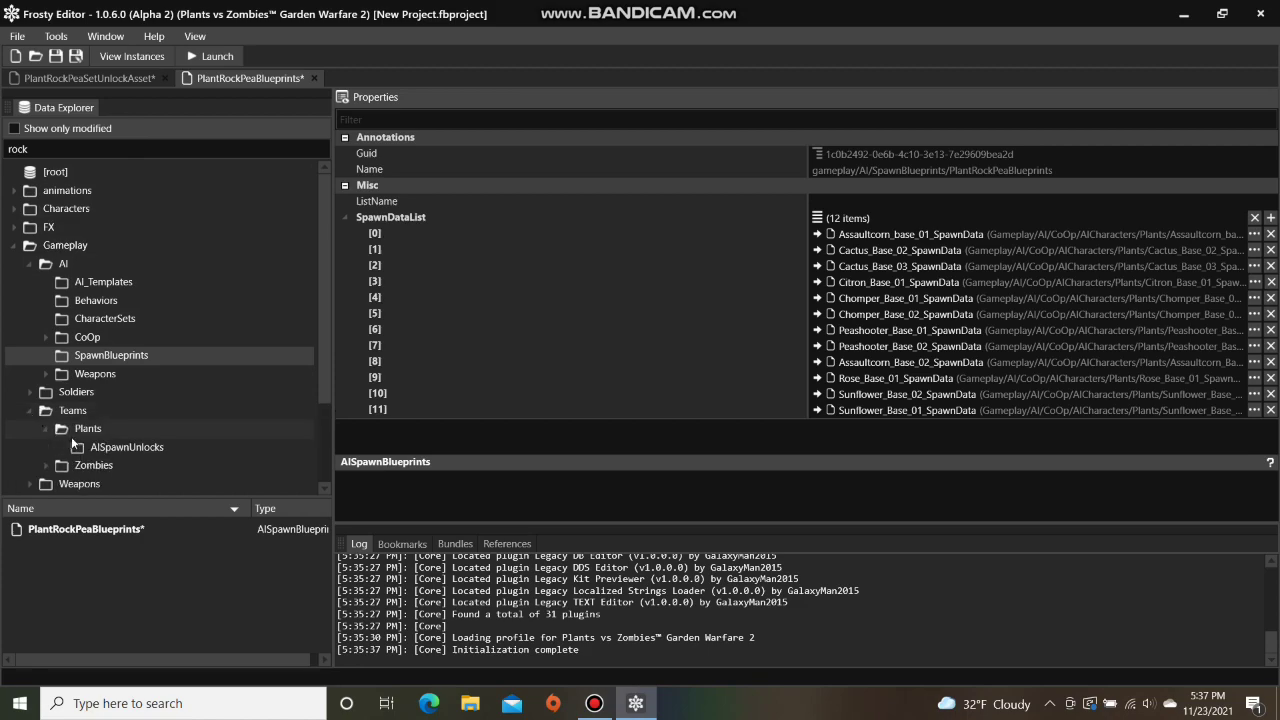
{"action": "left_click", "coordinate": [90, 450]}
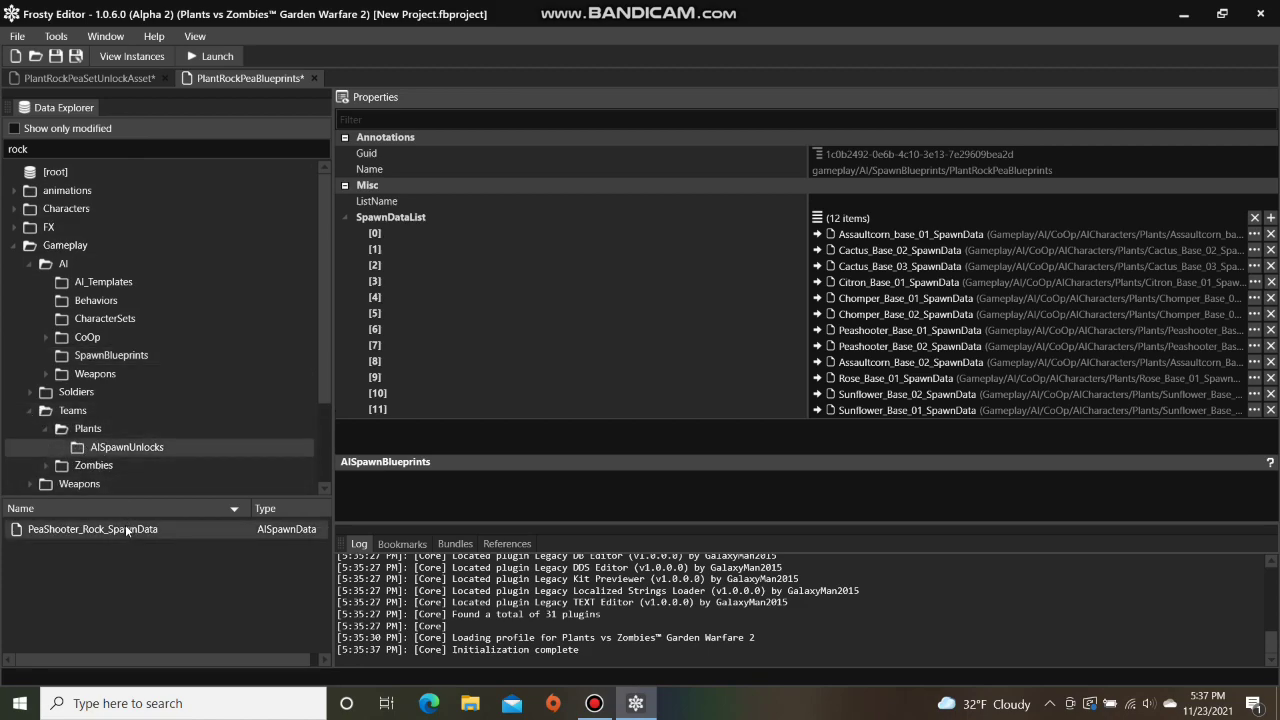
- Assign PeaShooter_Rock_SpawnData to SpawnDataList entries [0] through [11]
{"action": "left_click", "coordinate": [819, 234]}
{"action": "left_click", "coordinate": [819, 234]}
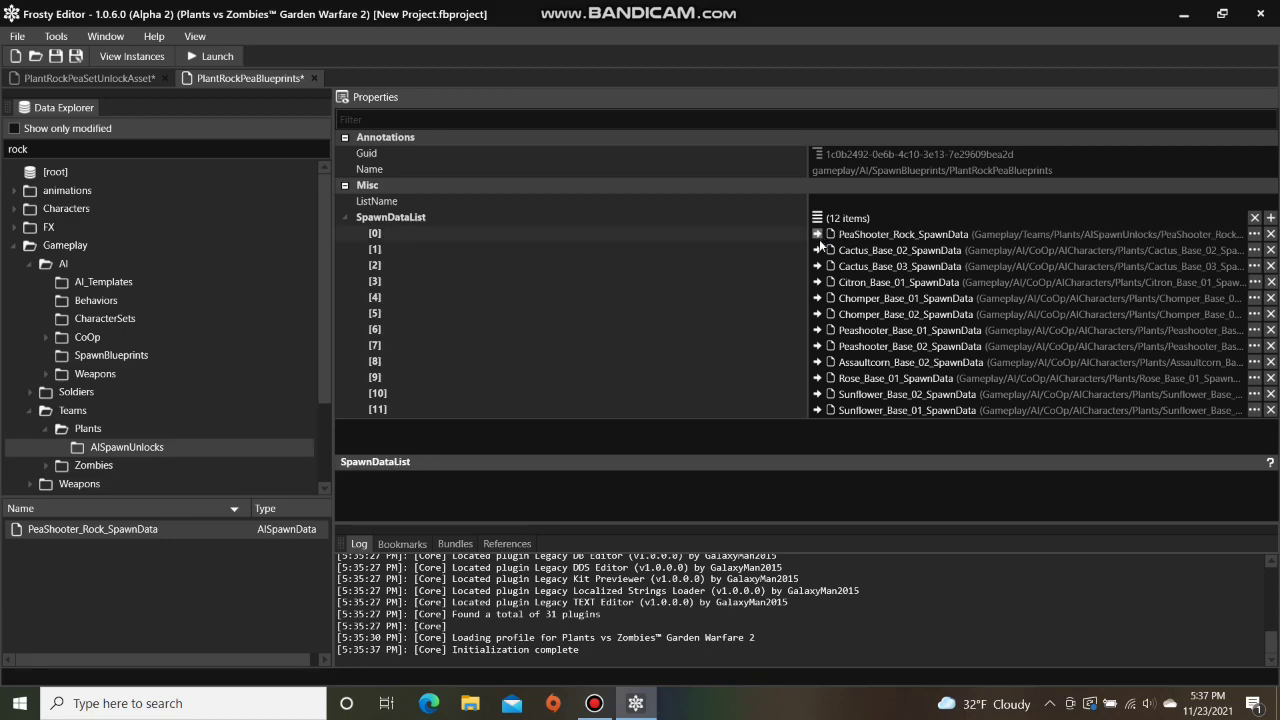
{"action": "left_click", "coordinate": [819, 250]}
{"action": "left_click", "coordinate": [817, 266]}
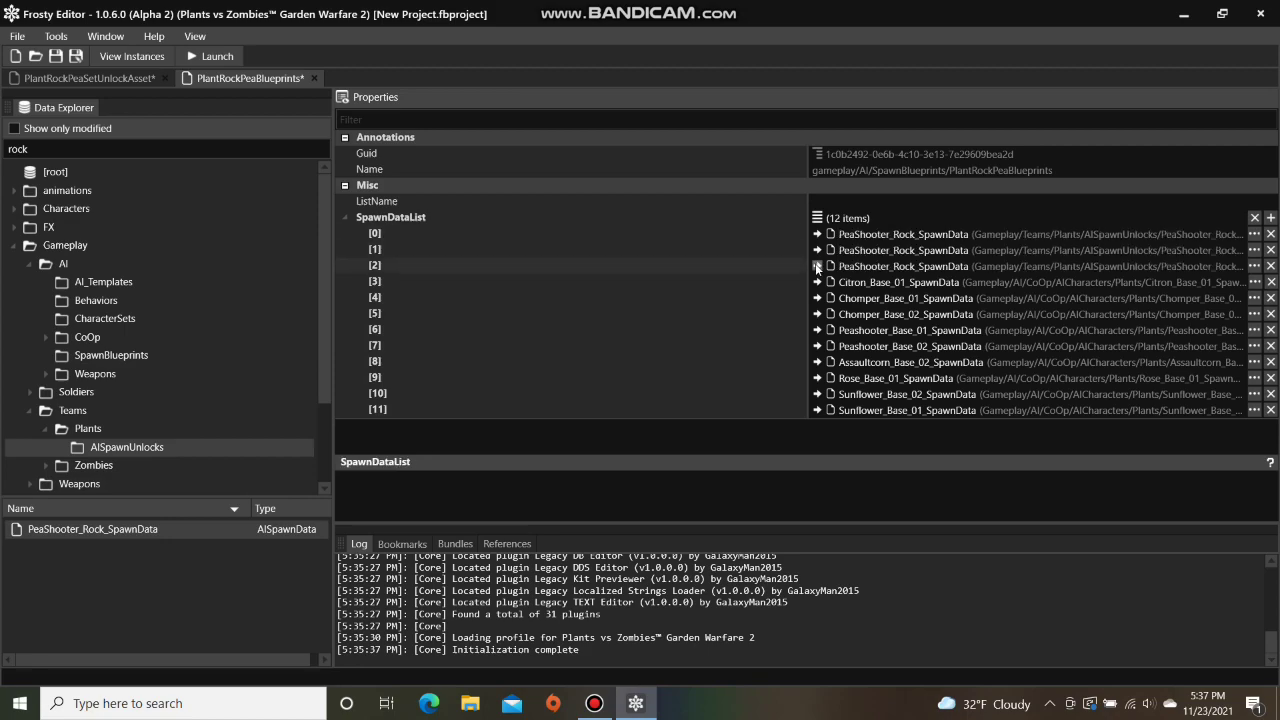
{"action": "left_click", "coordinate": [817, 282]}
{"action": "left_click", "coordinate": [817, 298]}
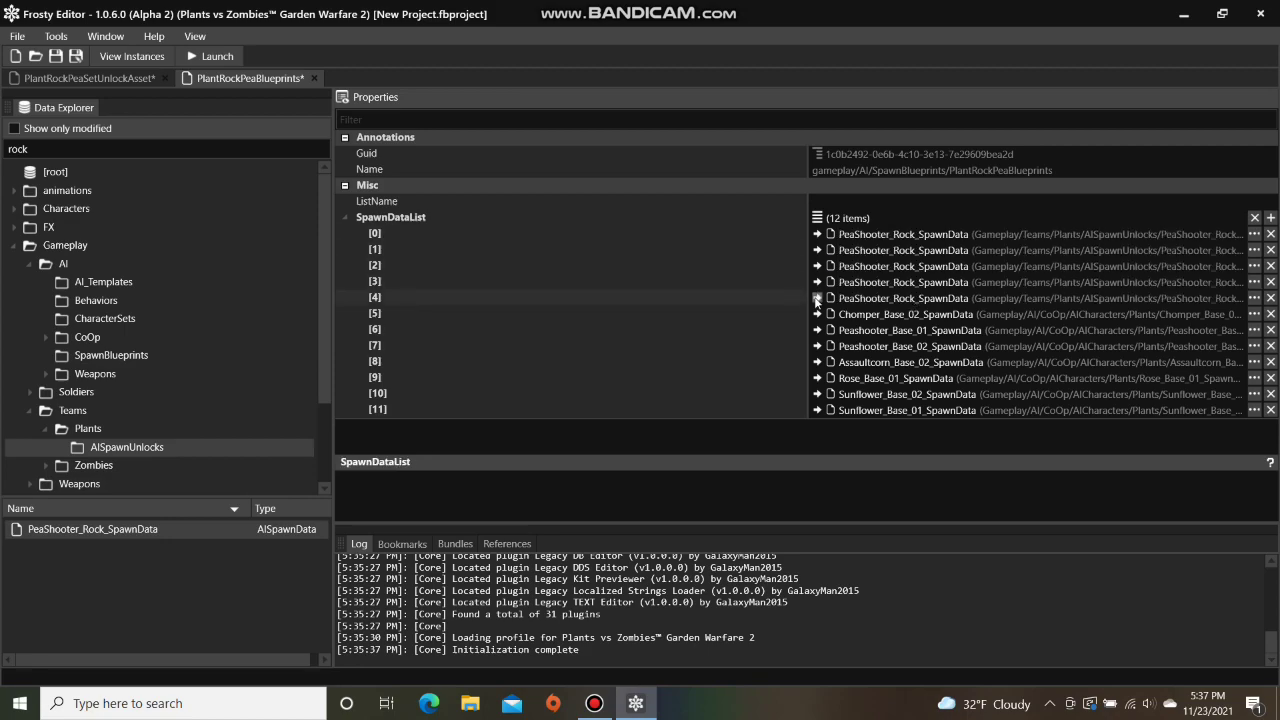
{"action": "left_click", "coordinate": [817, 314]}
{"action": "left_click", "coordinate": [817, 330]}
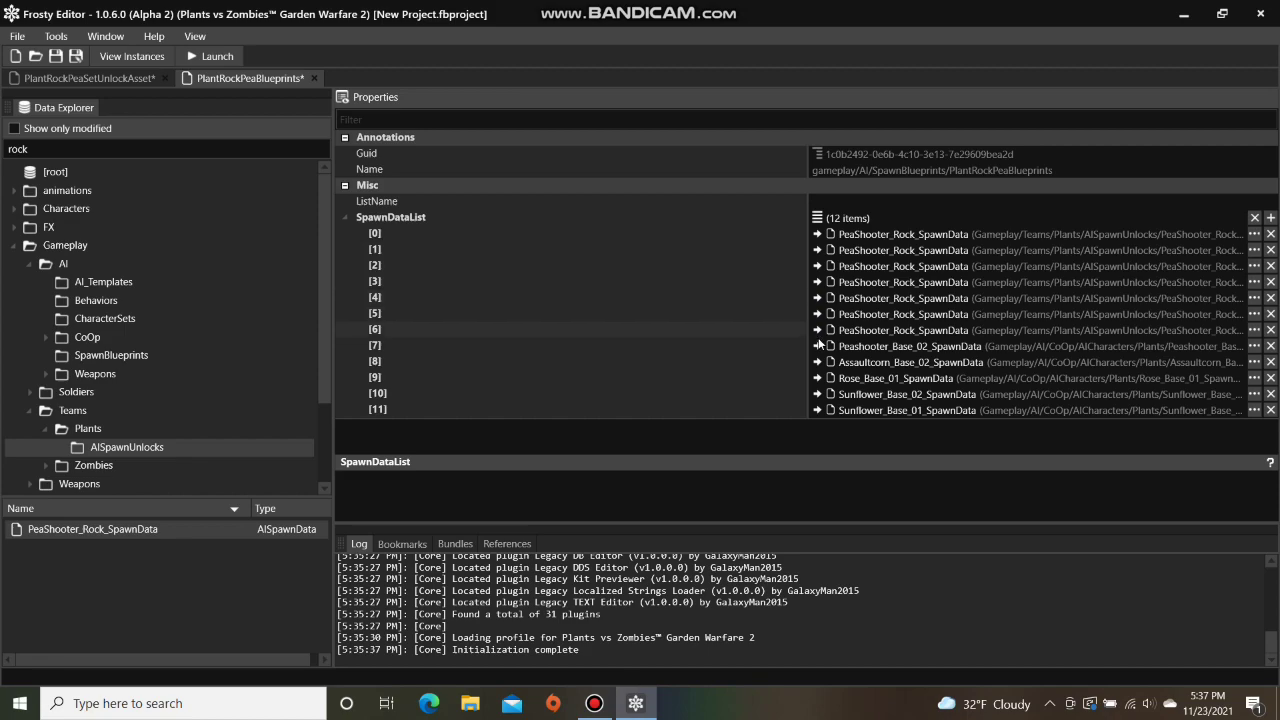
{"action": "left_click", "coordinate": [817, 346]}
{"action": "left_click", "coordinate": [817, 362]}
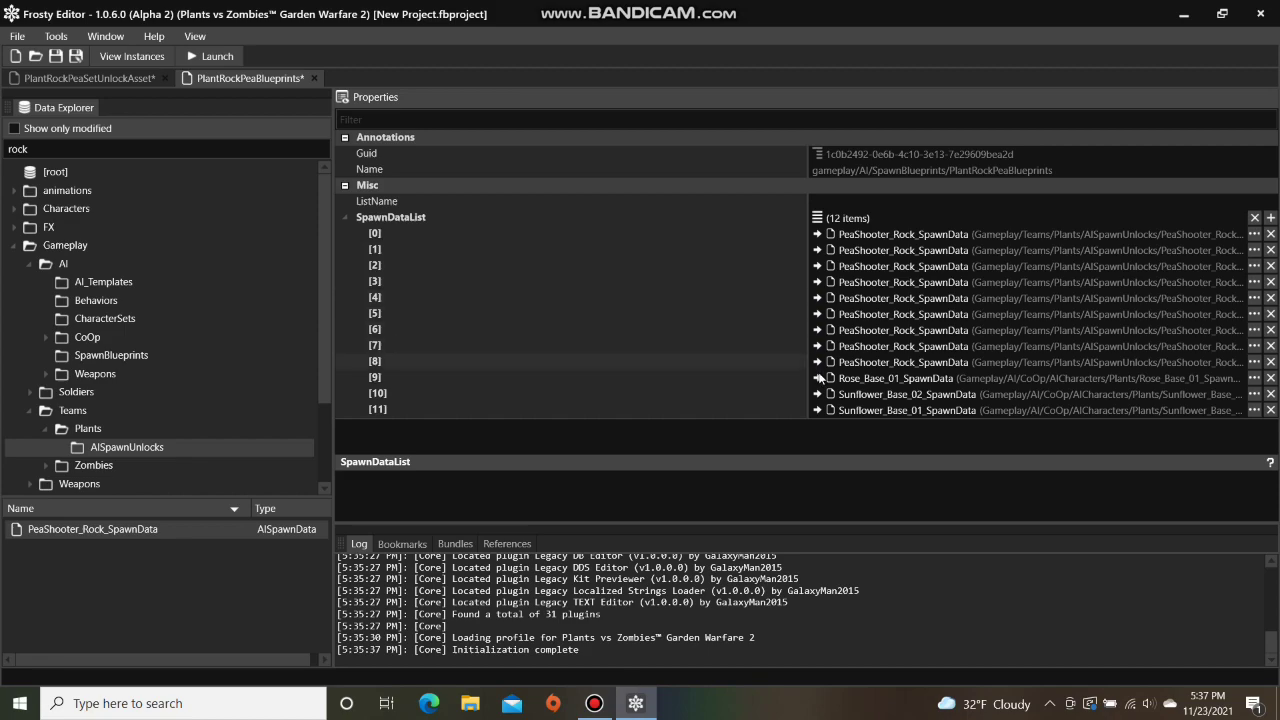
{"action": "left_click", "coordinate": [817, 378]}
{"action": "left_click", "coordinate": [817, 394]}
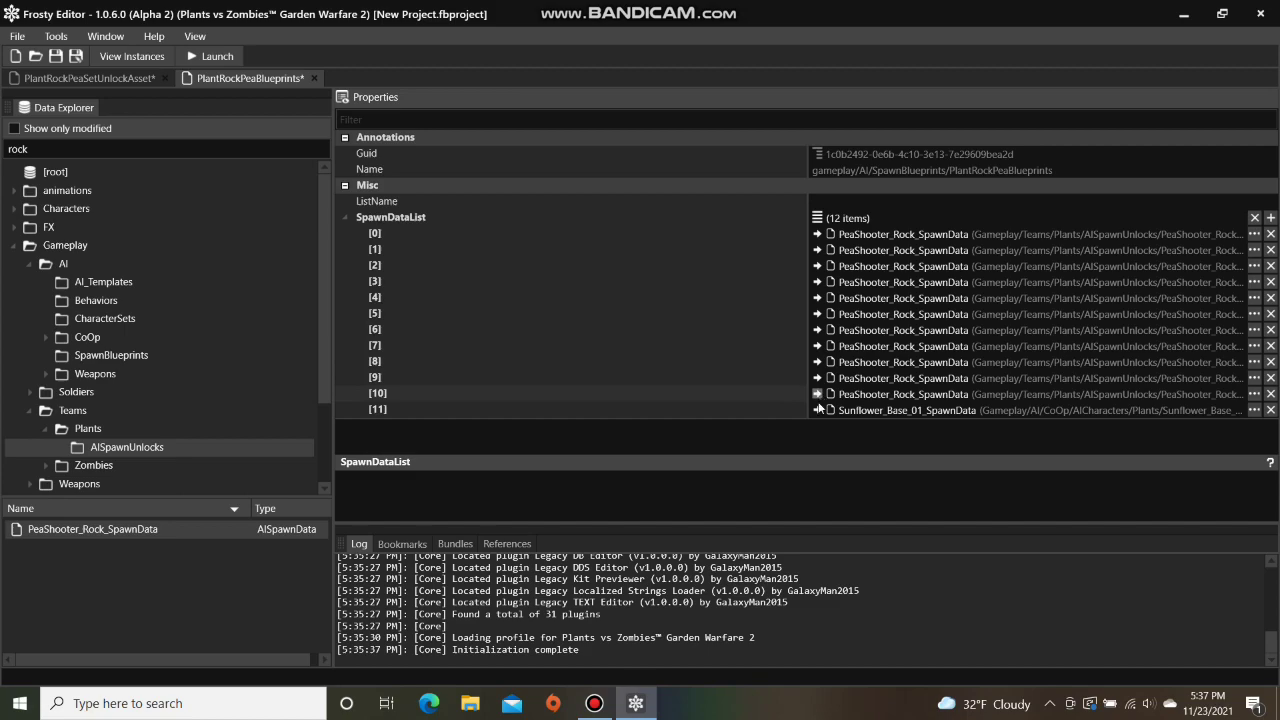
{"action": "left_click", "coordinate": [817, 410]}
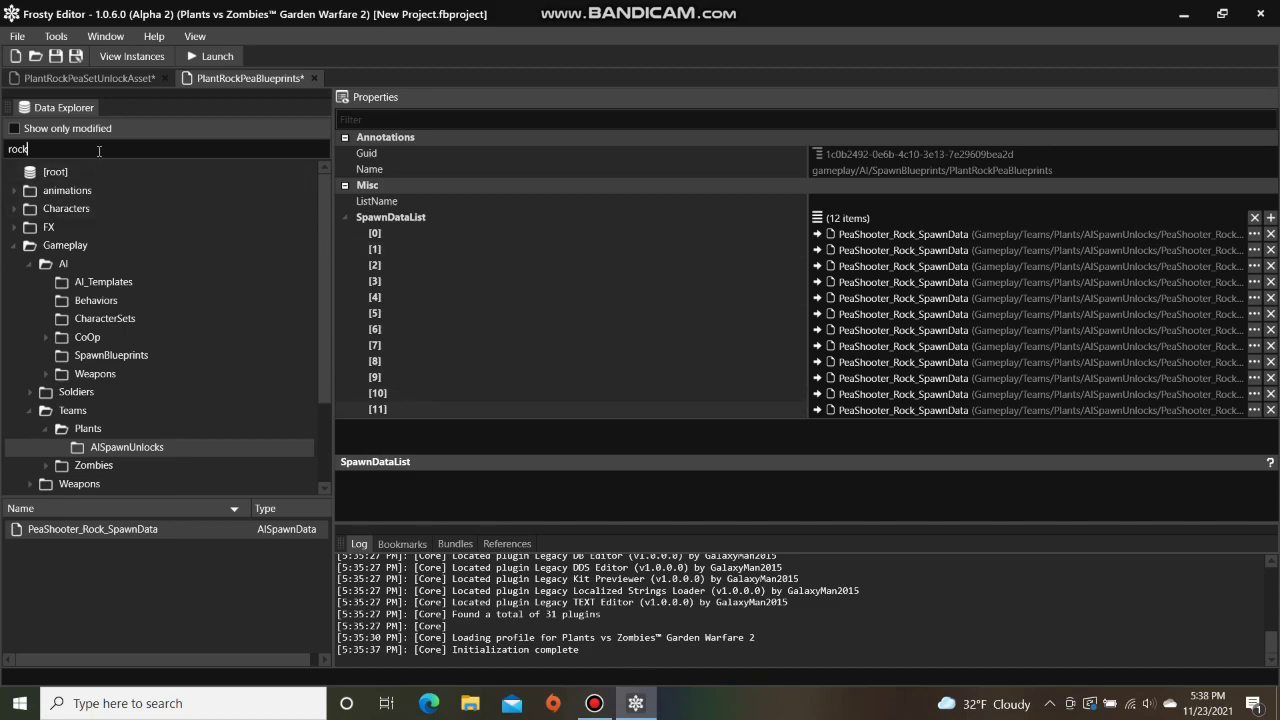
{"action": "left_click_drag", "start_coordinate": [100, 150], "coordinate": [3, 150]}
- Clear the search, open AllCharacterSets, and expand its Data > Unlocks list
{"action": "key", "text": "BackSpace"}
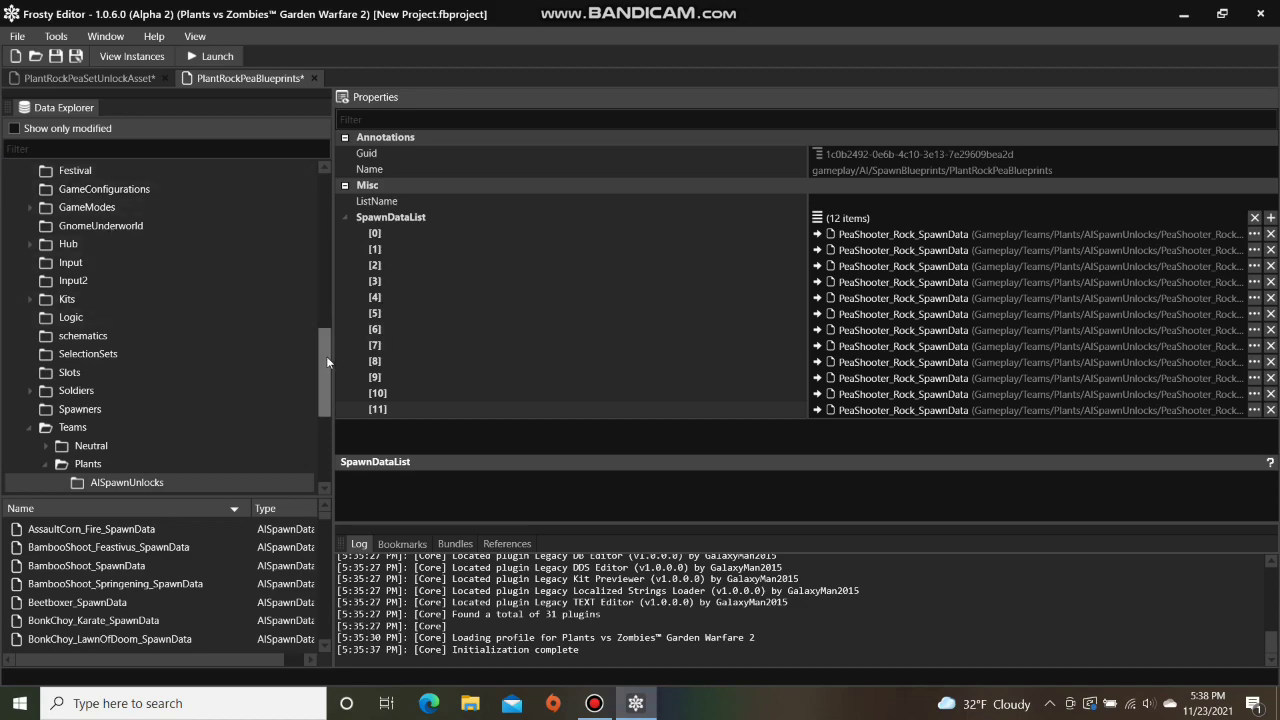
{"action": "left_click_drag", "start_coordinate": [323, 353], "coordinate": [312, 241]}
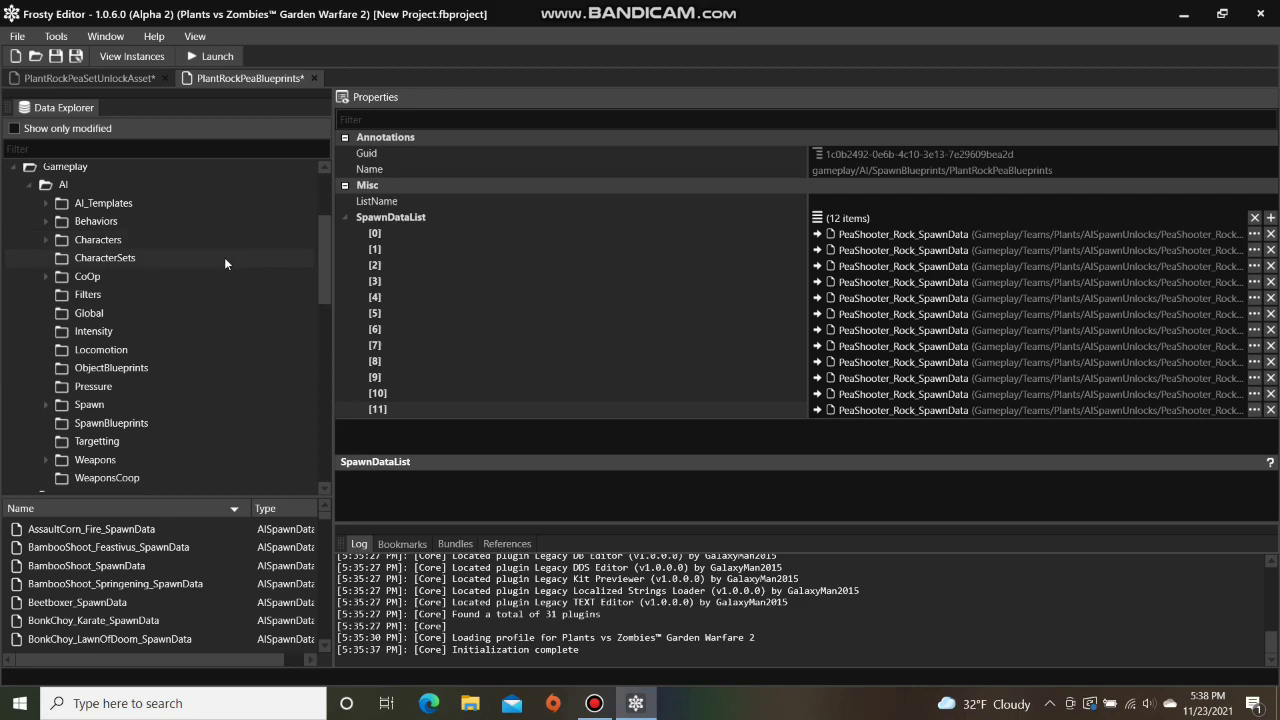
{"action": "left_click", "coordinate": [224, 257]}
{"action": "double_click", "coordinate": [115, 524]}
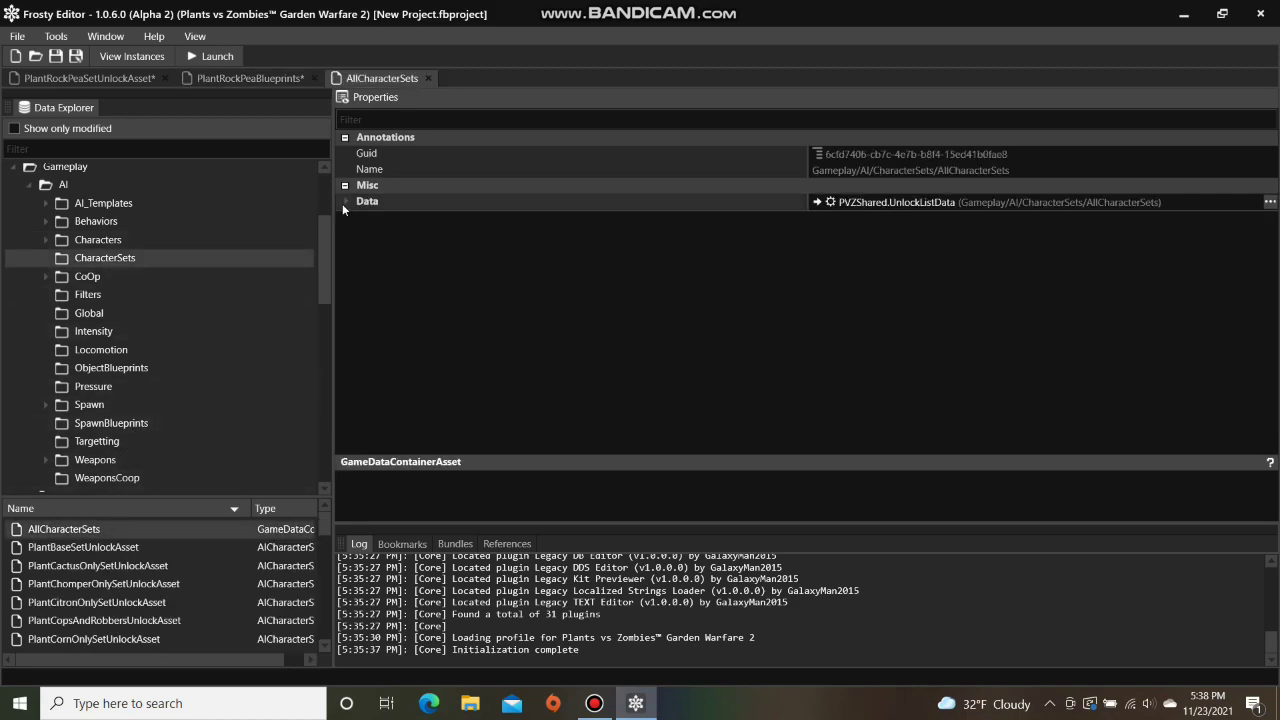
{"action": "left_click", "coordinate": [343, 203]}
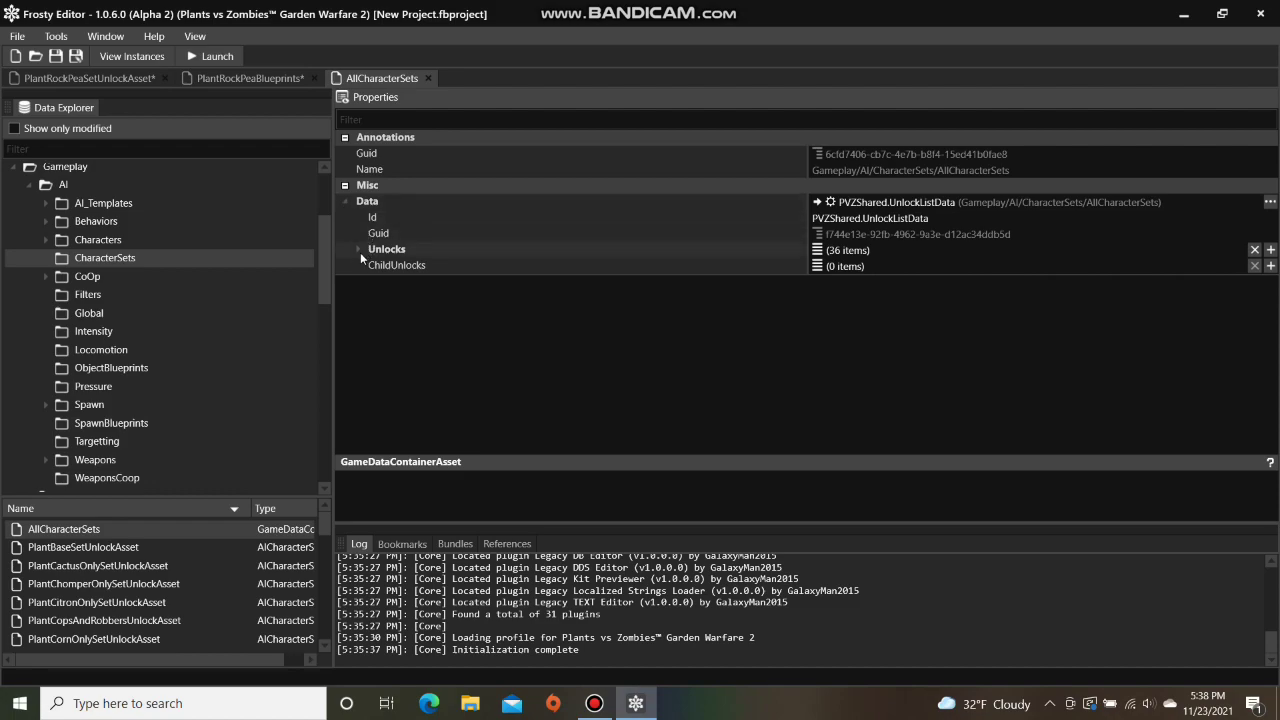
{"action": "left_click", "coordinate": [358, 249]}
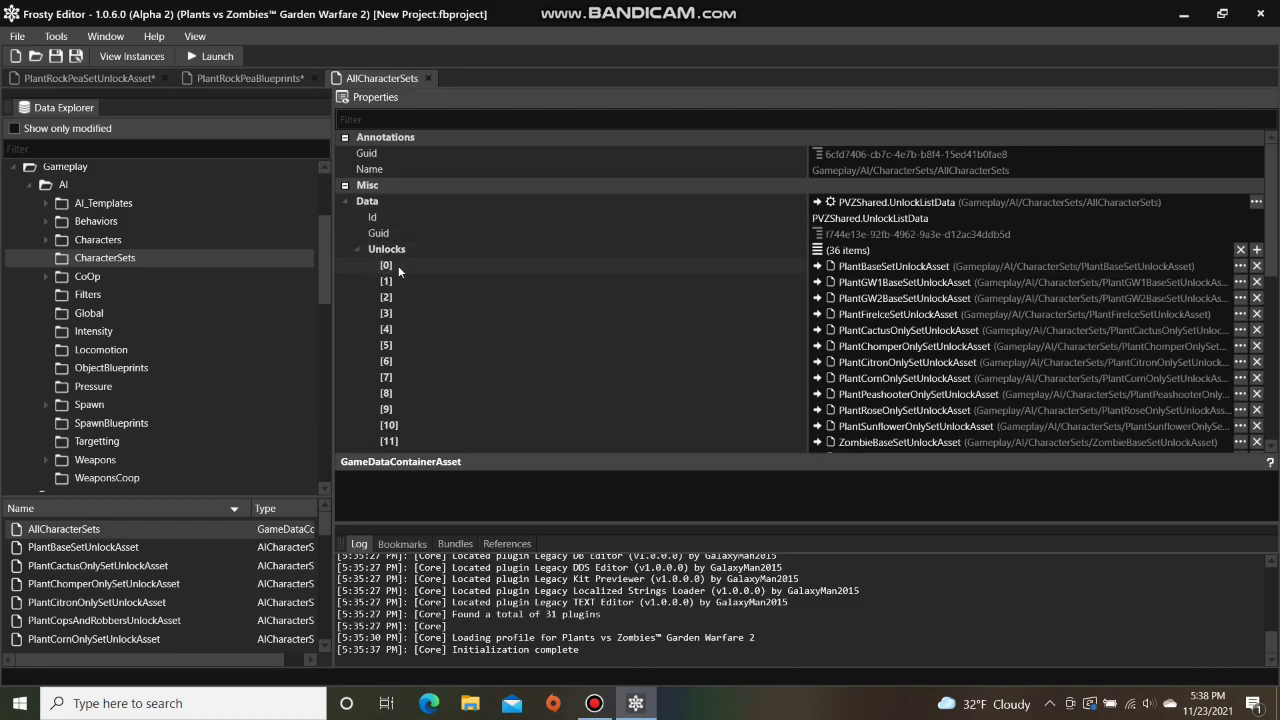
- Insert a new entry after Unlocks [0] and assign PlantRockPeaSetUnlockAsset to it
{"action": "right_click", "coordinate": [421, 262]}
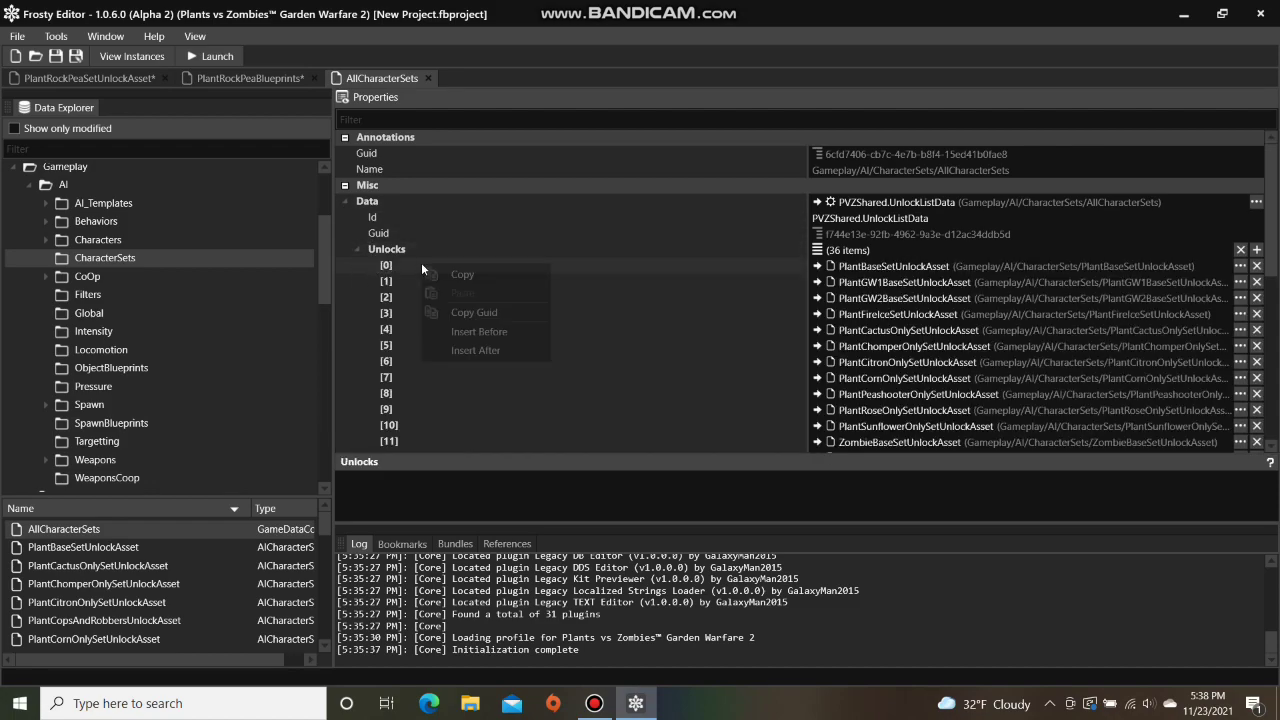
{"action": "left_click", "coordinate": [476, 351]}
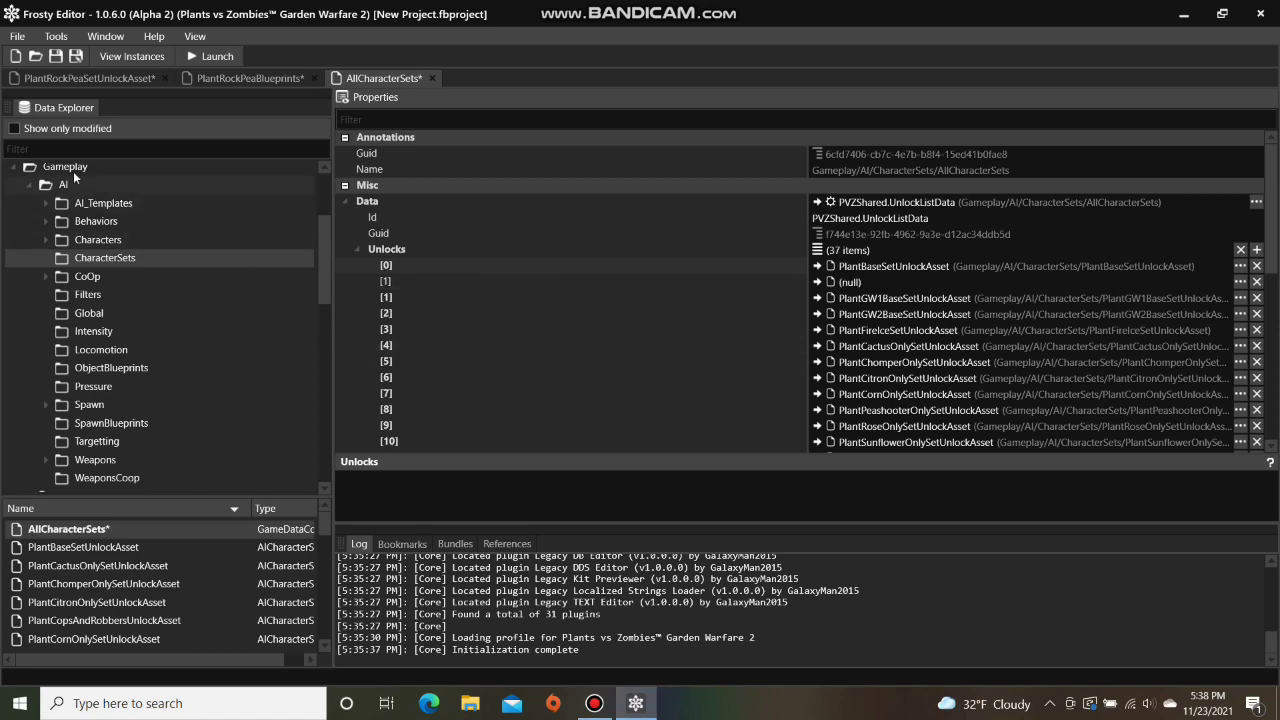
{"action": "left_click", "coordinate": [14, 128]}
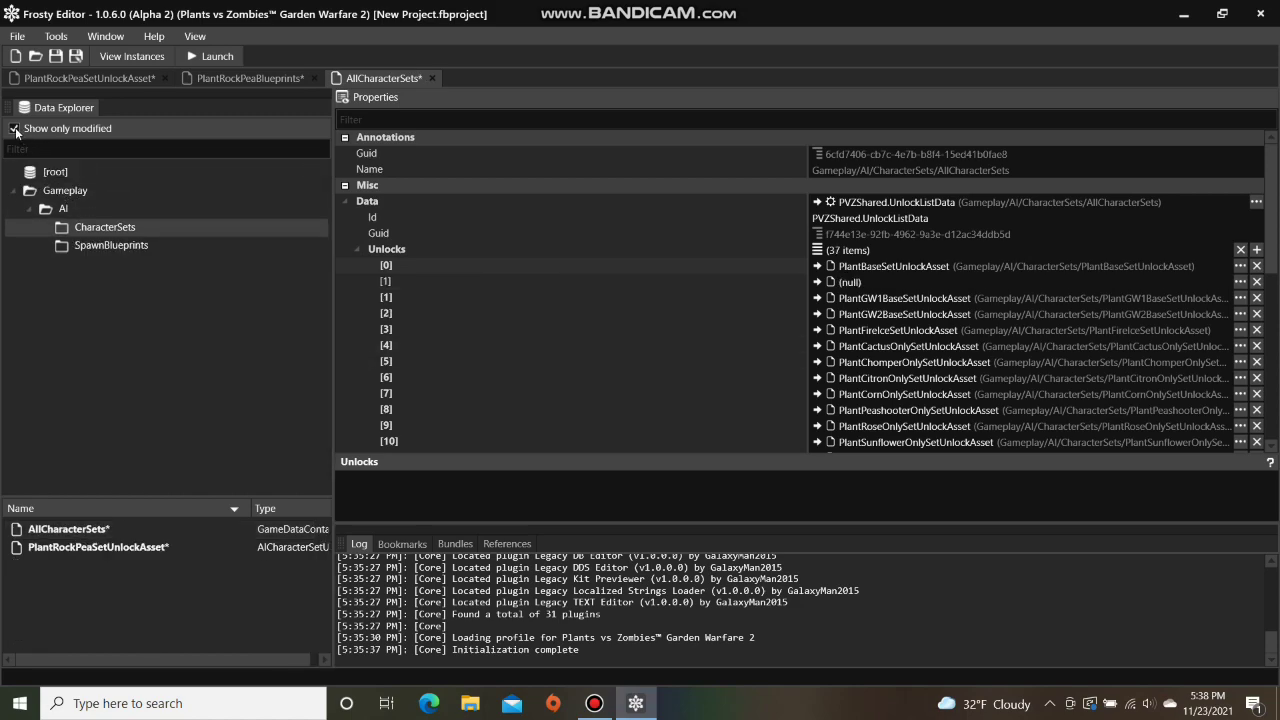
{"action": "left_click", "coordinate": [152, 549]}
{"action": "left_click", "coordinate": [817, 283]}
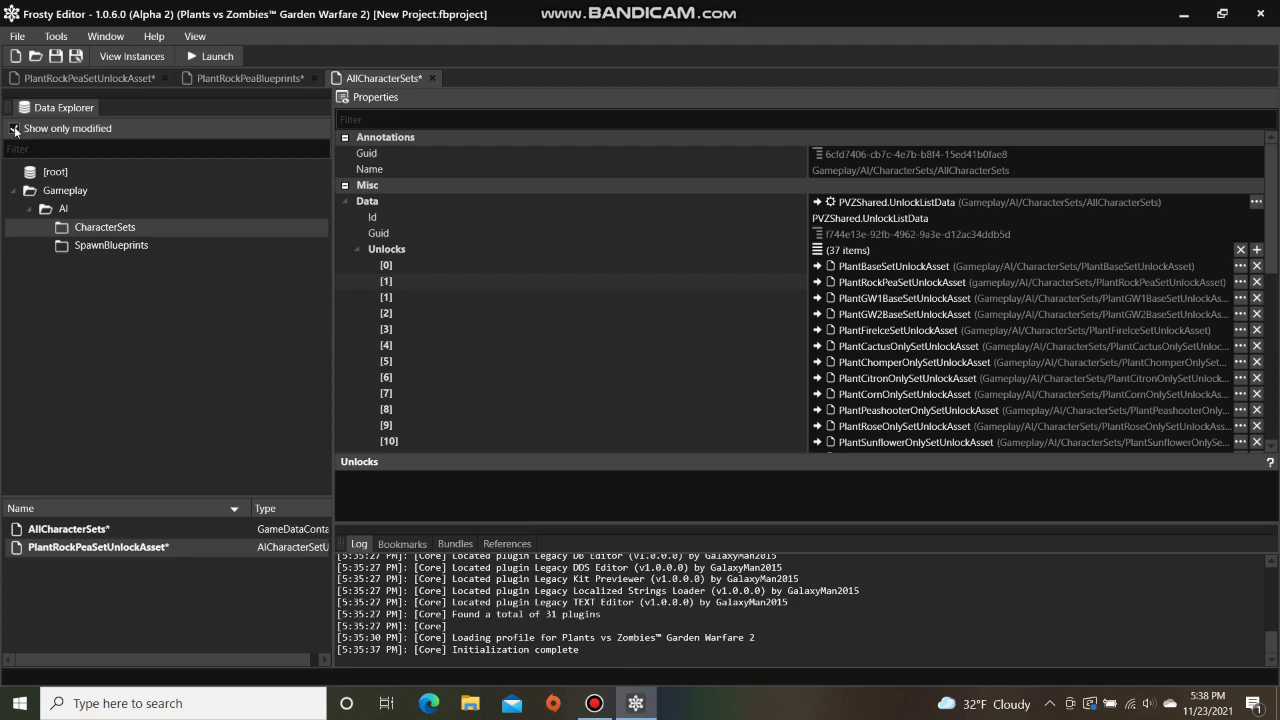
{"action": "left_click", "coordinate": [14, 129]}
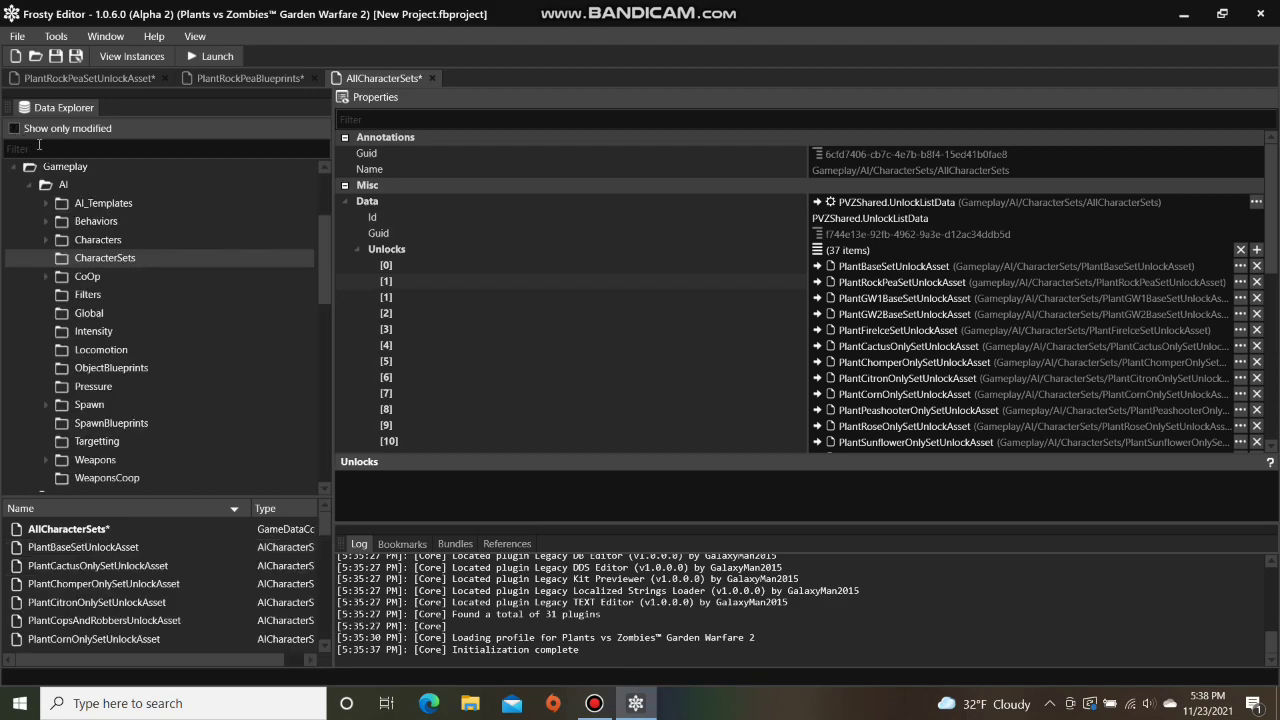
- Filter assets by 'aispawncontrol' and expand GameModes > GameModePrefabs > LocalPlay
{"action": "left_click", "coordinate": [39, 145]}
{"action": "type", "text": "aispawncontrol"}
{"action": "key", "text": "Return"}
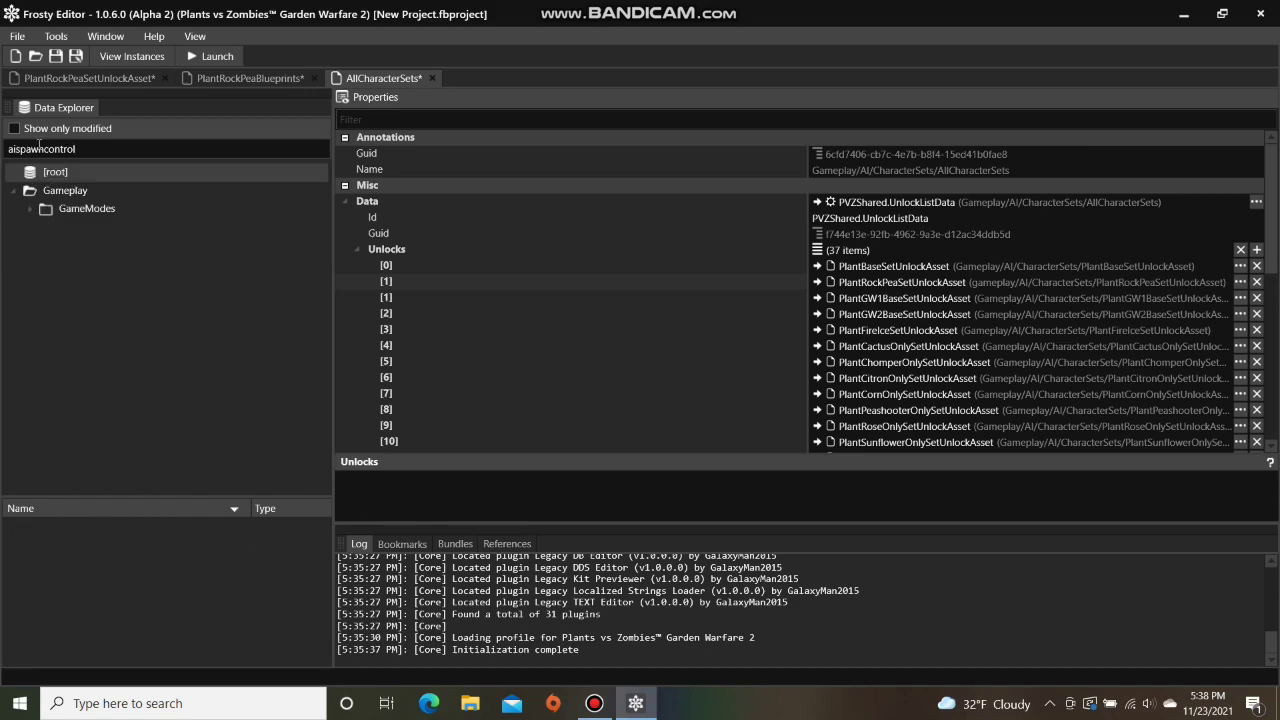
{"action": "left_click", "coordinate": [29, 208]}
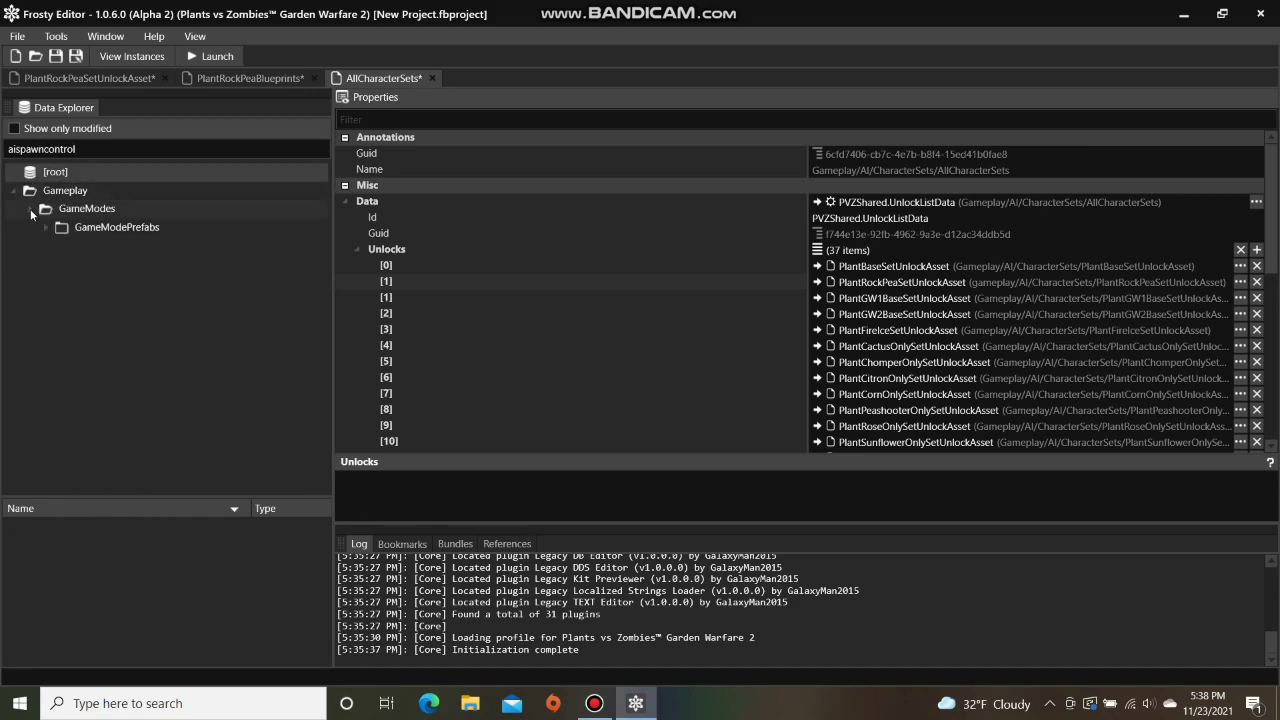
{"action": "left_click", "coordinate": [46, 227]}
{"action": "left_click", "coordinate": [85, 245]}
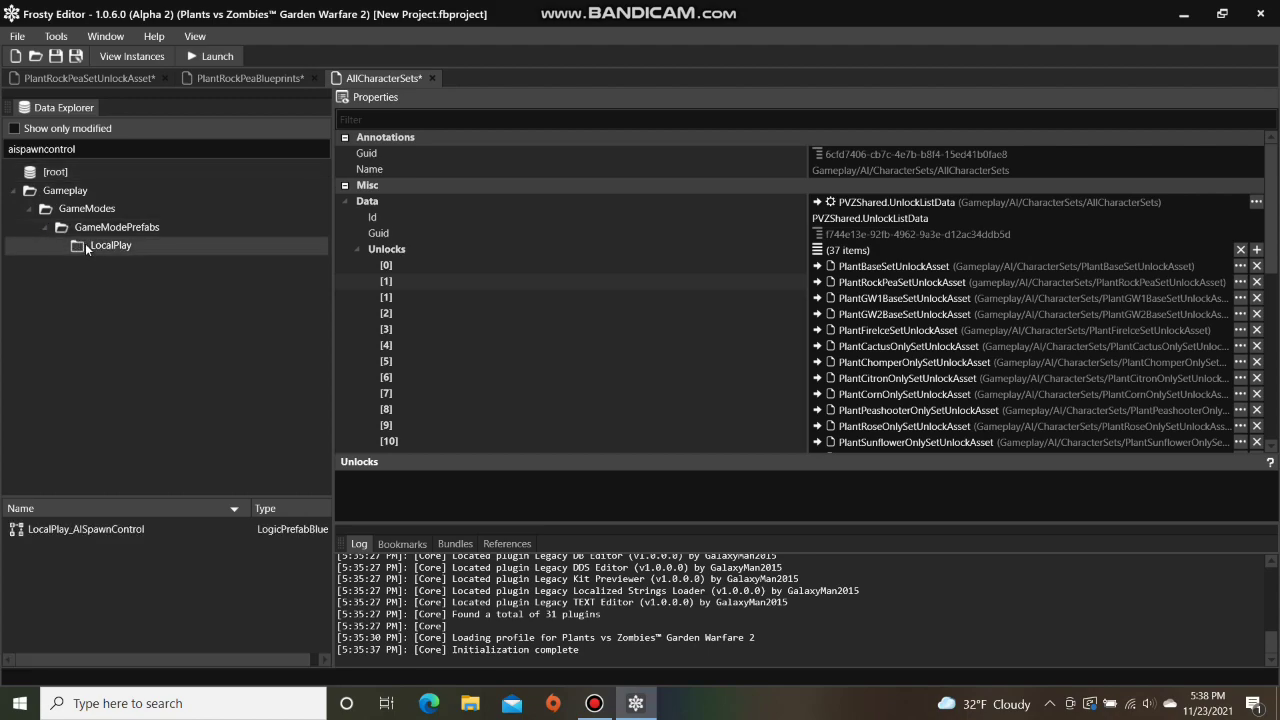
- Open LocalPlay_AISpawnControl and insert an empty entry after Objects [1] AICharacterSets [0]
{"action": "double_click", "coordinate": [120, 528]}
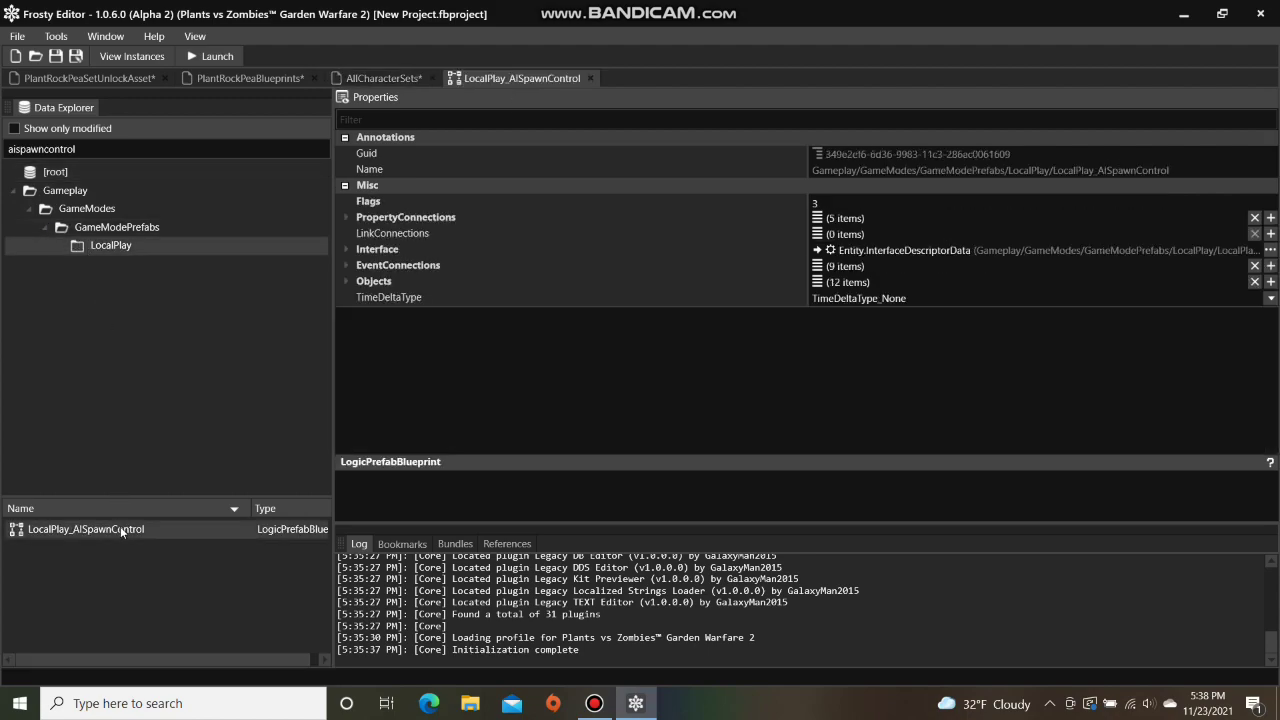
{"action": "left_click", "coordinate": [346, 281]}
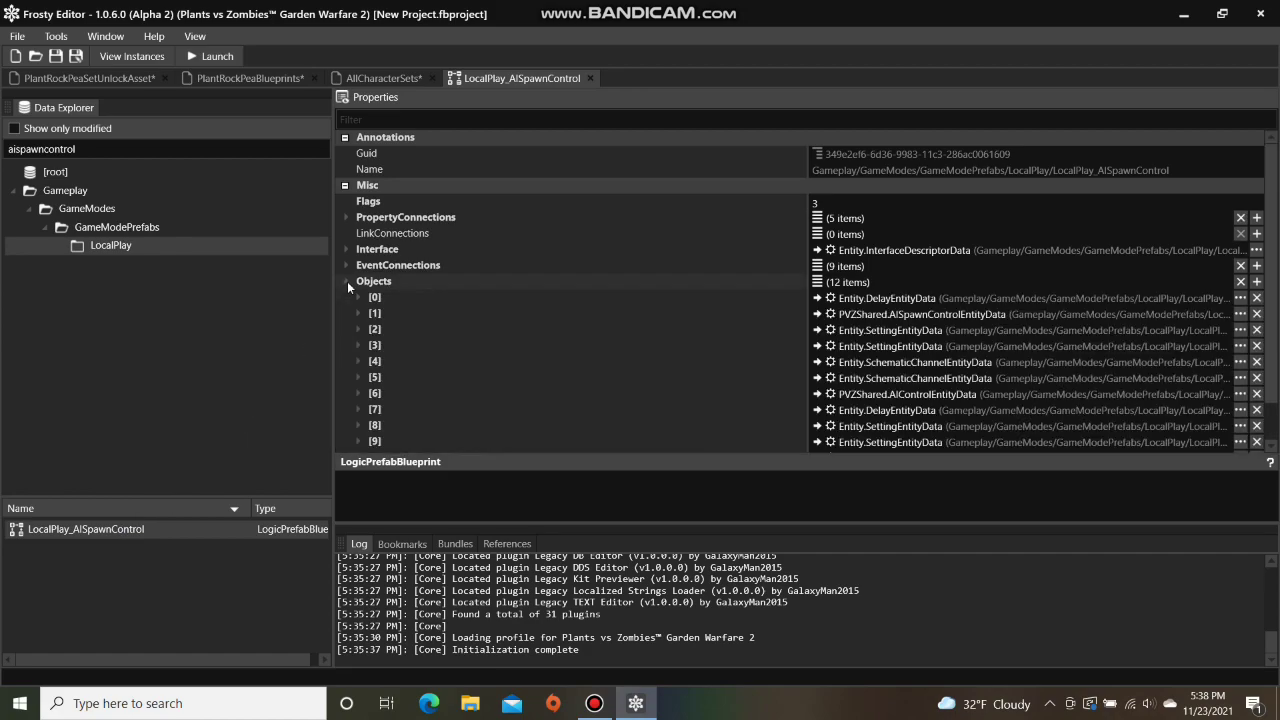
{"action": "left_click", "coordinate": [358, 313]}
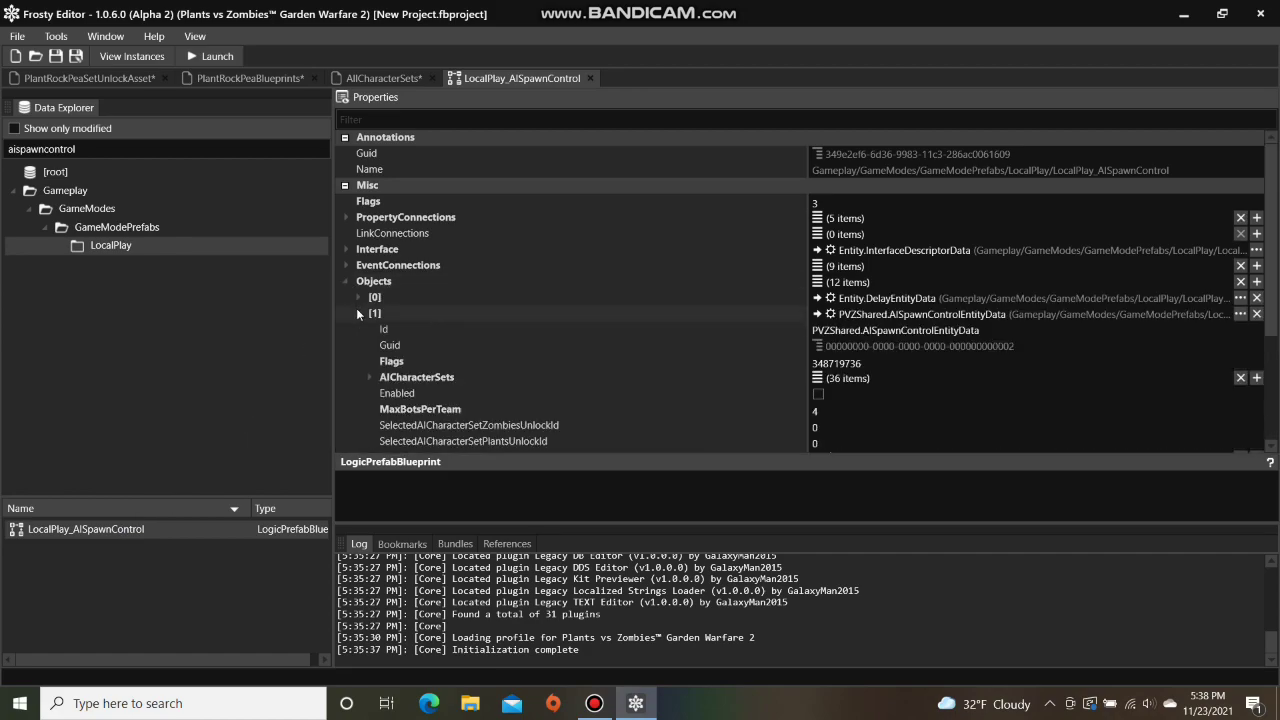
{"action": "left_click", "coordinate": [368, 377]}
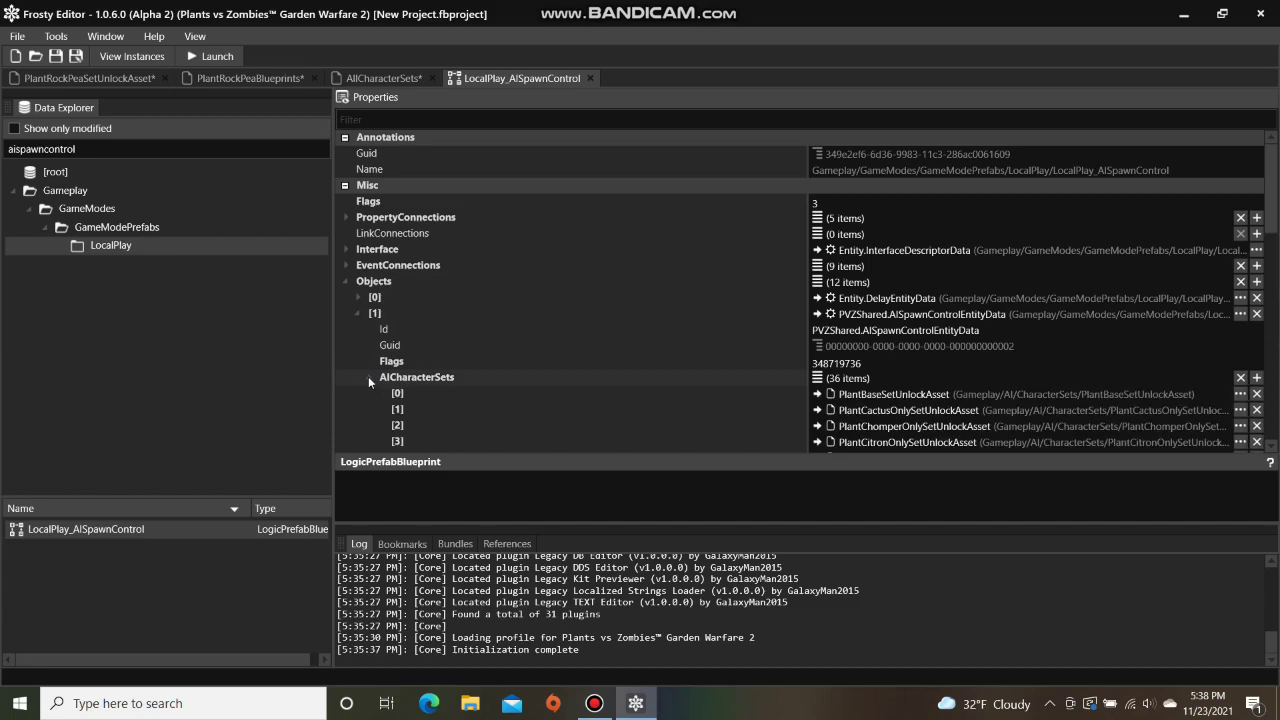
{"action": "right_click", "coordinate": [414, 392]}
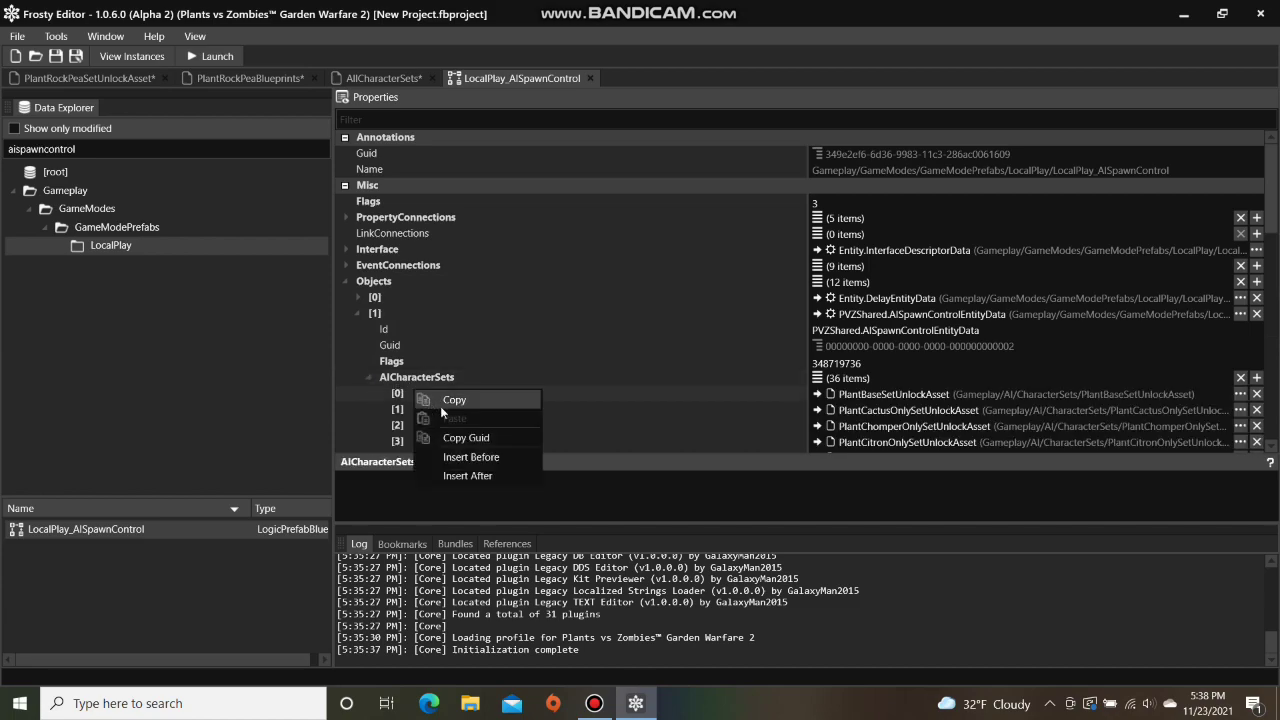
{"action": "left_click", "coordinate": [470, 476]}
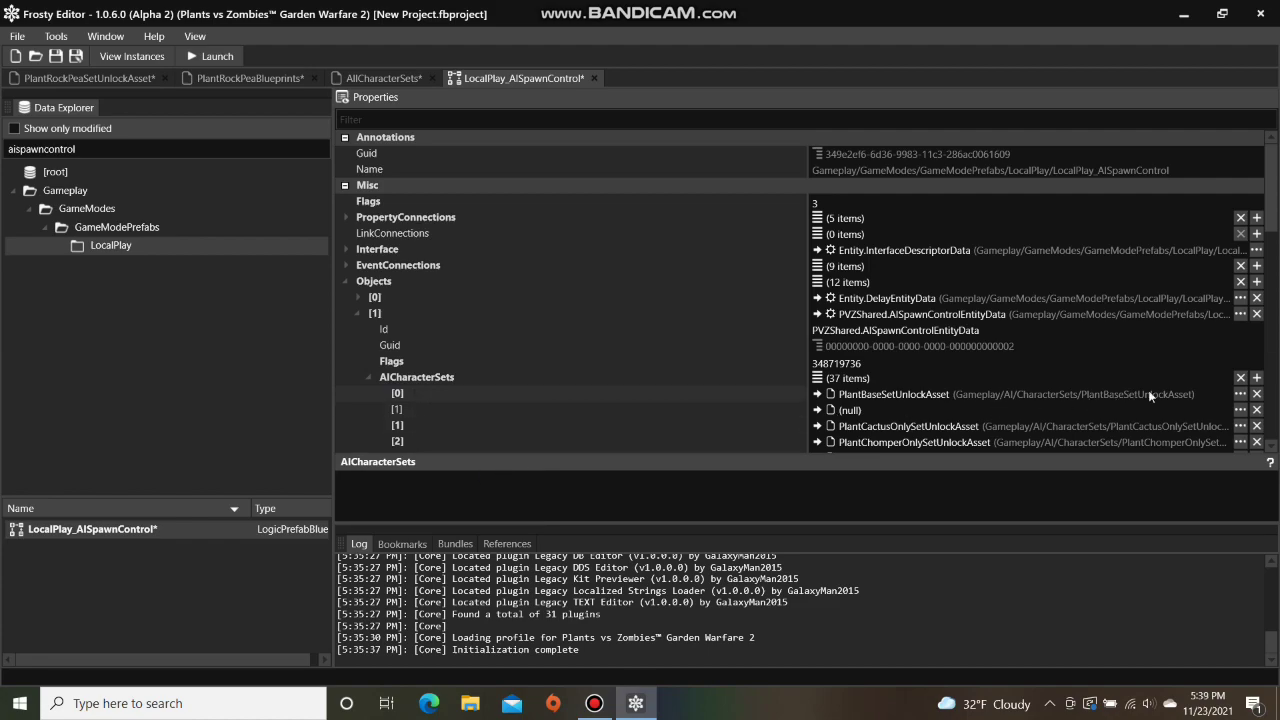
- Assign PlantRockPeaSetUnlockAsset to the new AICharacterSets entry [1]
{"action": "left_click", "coordinate": [1240, 394]}
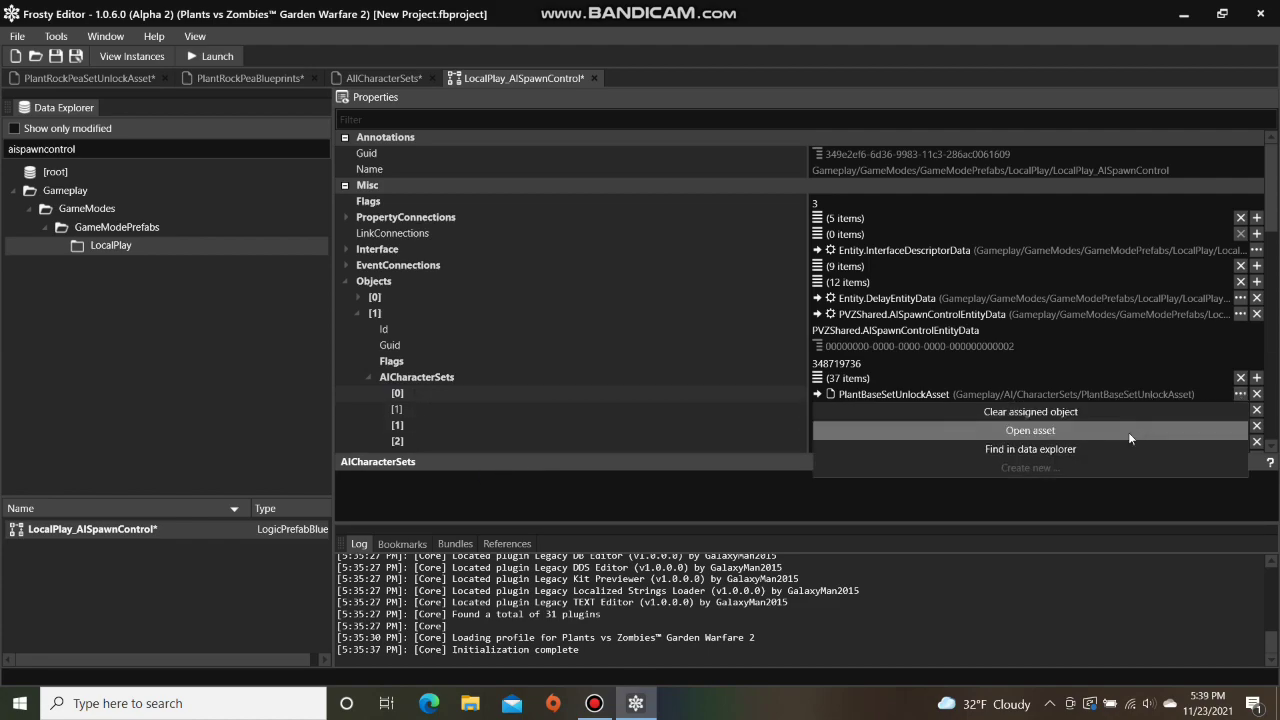
{"action": "left_click", "coordinate": [1121, 449]}
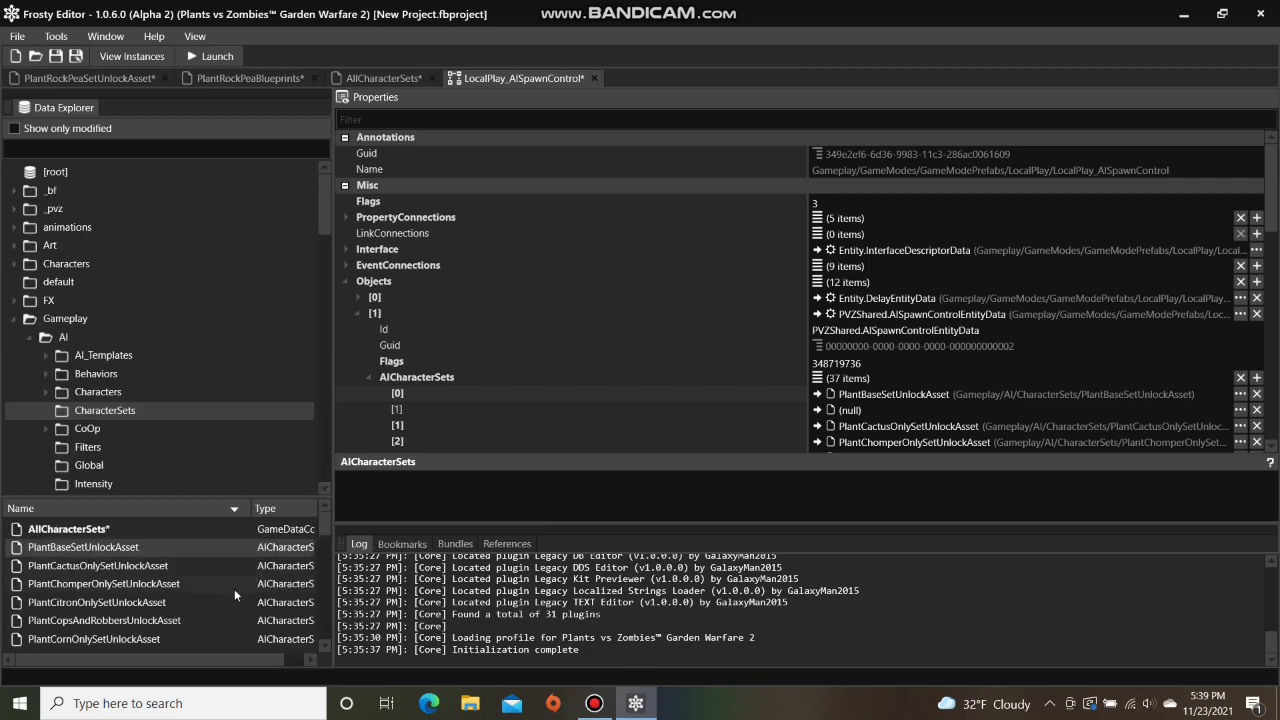
{"action": "scroll", "coordinate": [234, 593], "scroll_direction": "down", "scroll_amount": 1}
{"action": "scroll", "coordinate": [233, 589], "scroll_direction": "down", "scroll_amount": 3}
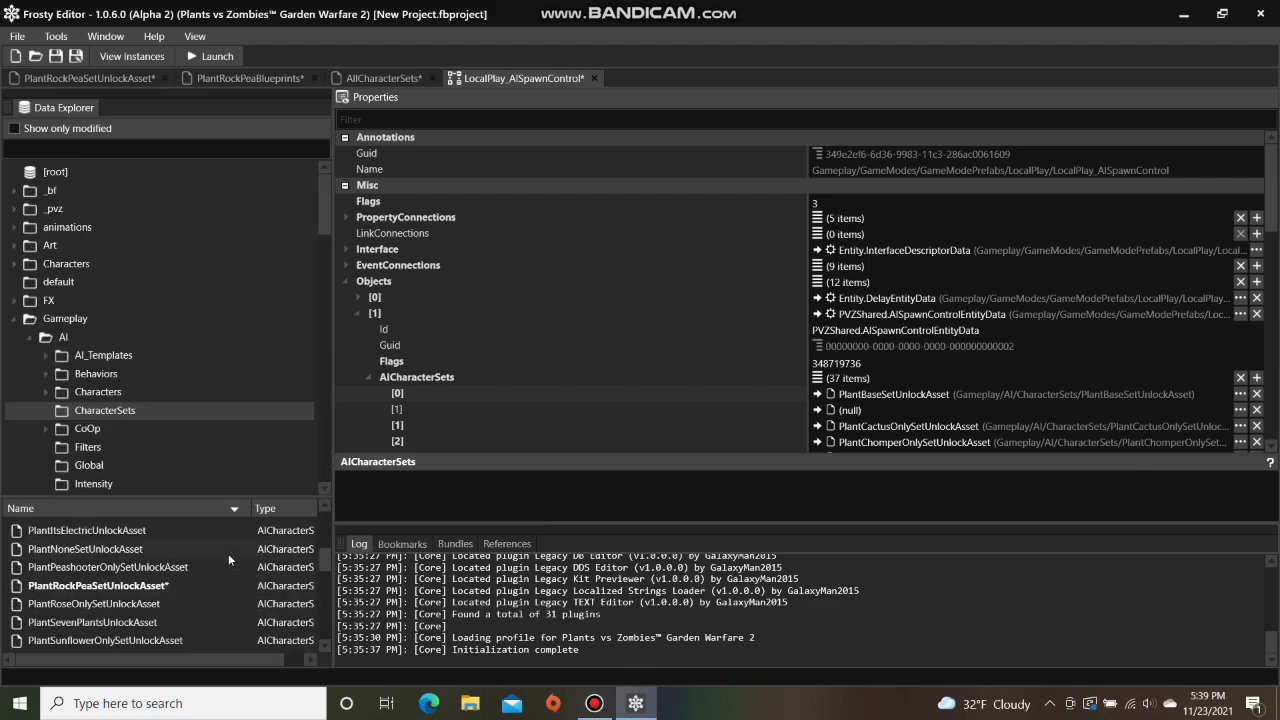
{"action": "left_click", "coordinate": [206, 584]}
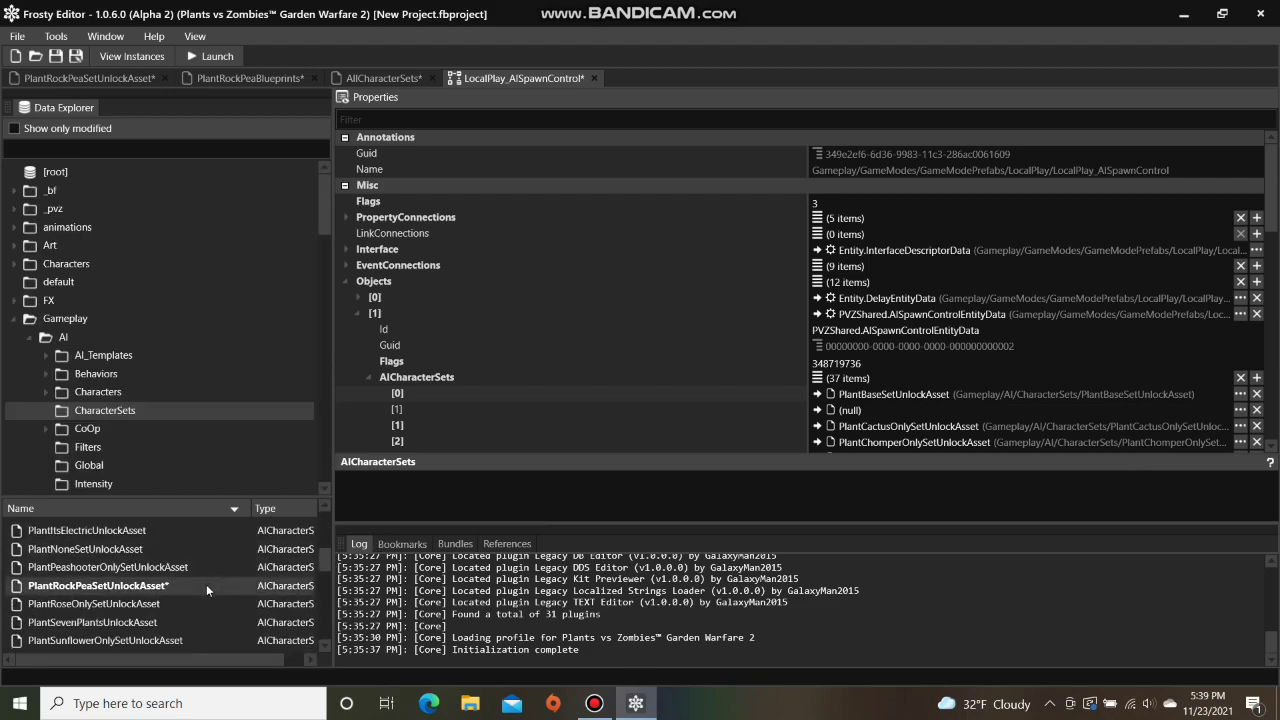
{"action": "left_click", "coordinate": [816, 411]}
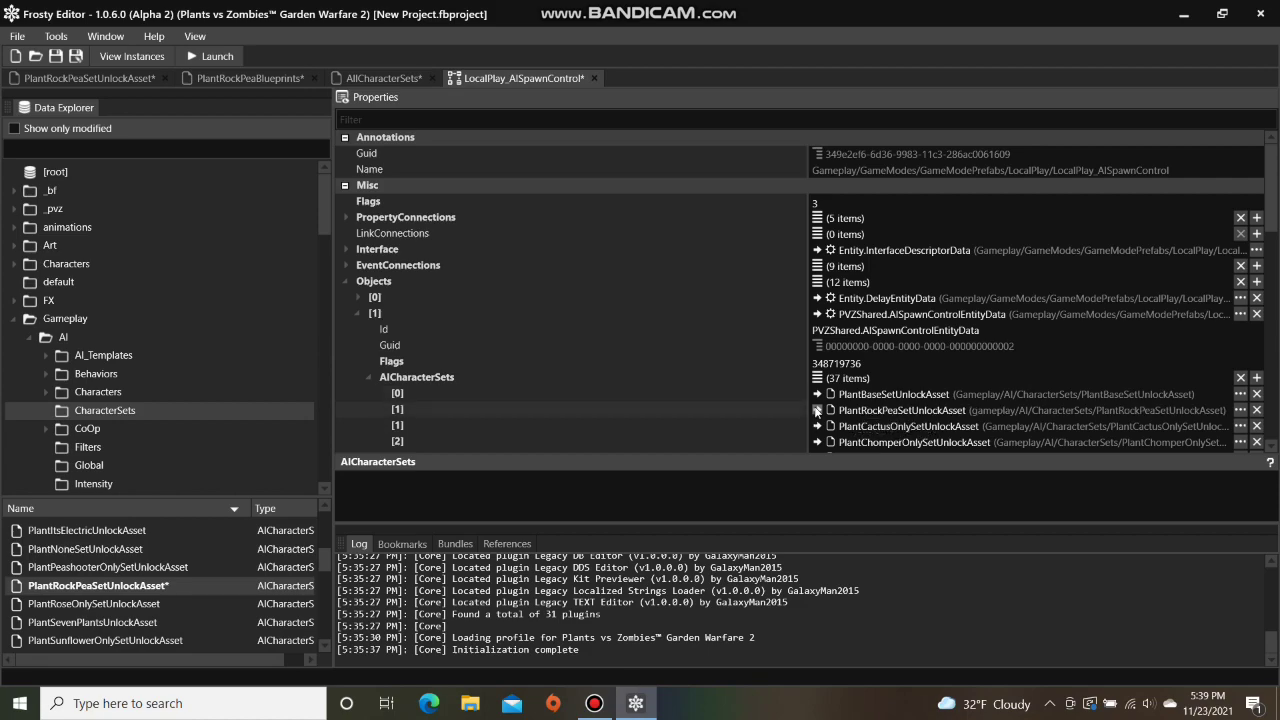
- Save the project as Rock Pea AI Team.fbproject through Save Project As
{"action": "key", "text": "ctrl+s"}
{"action": "type", "text": "Ro"}
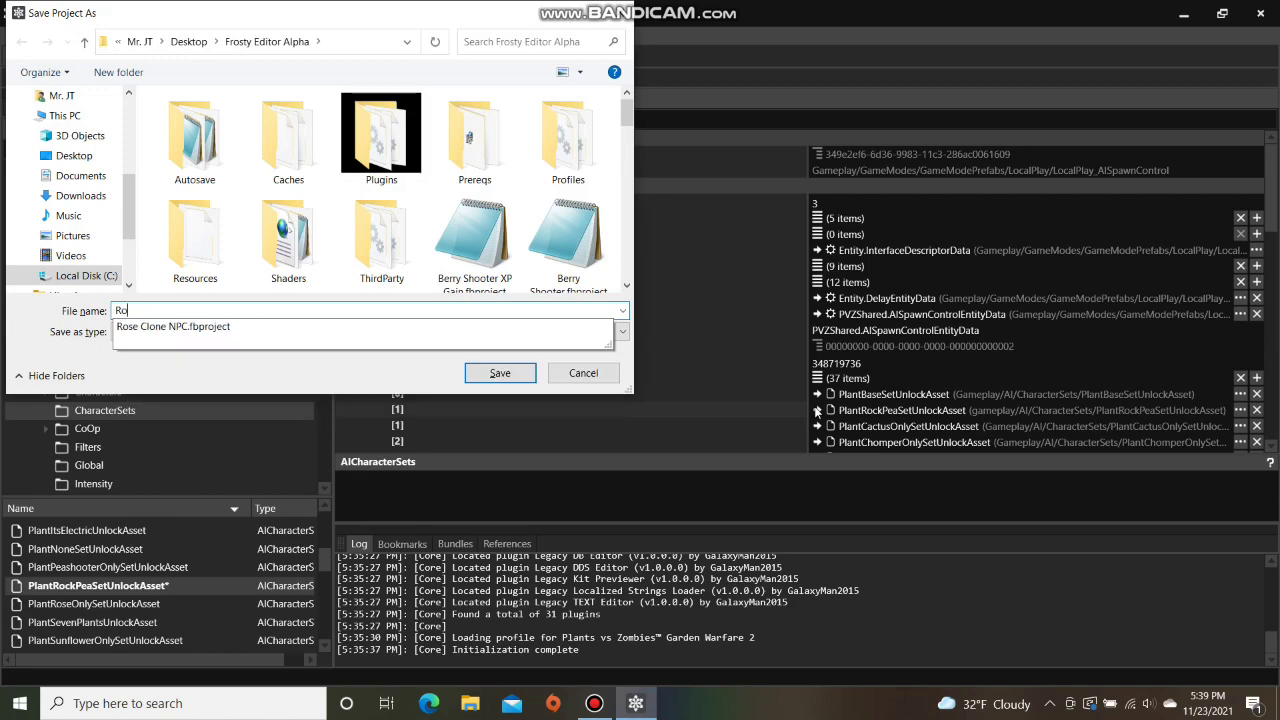
{"action": "type", "text": "ck Pea"}
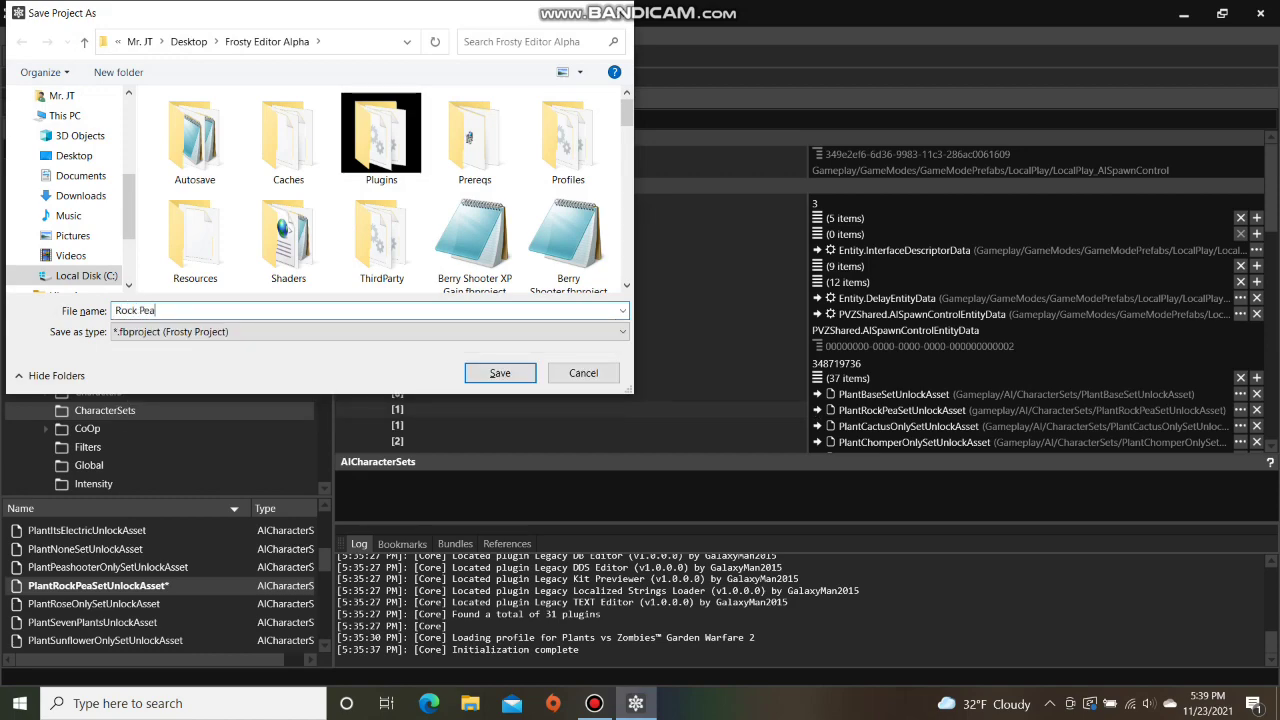
{"action": "type", "text": " AI Team"}
{"action": "left_click", "coordinate": [496, 372]}
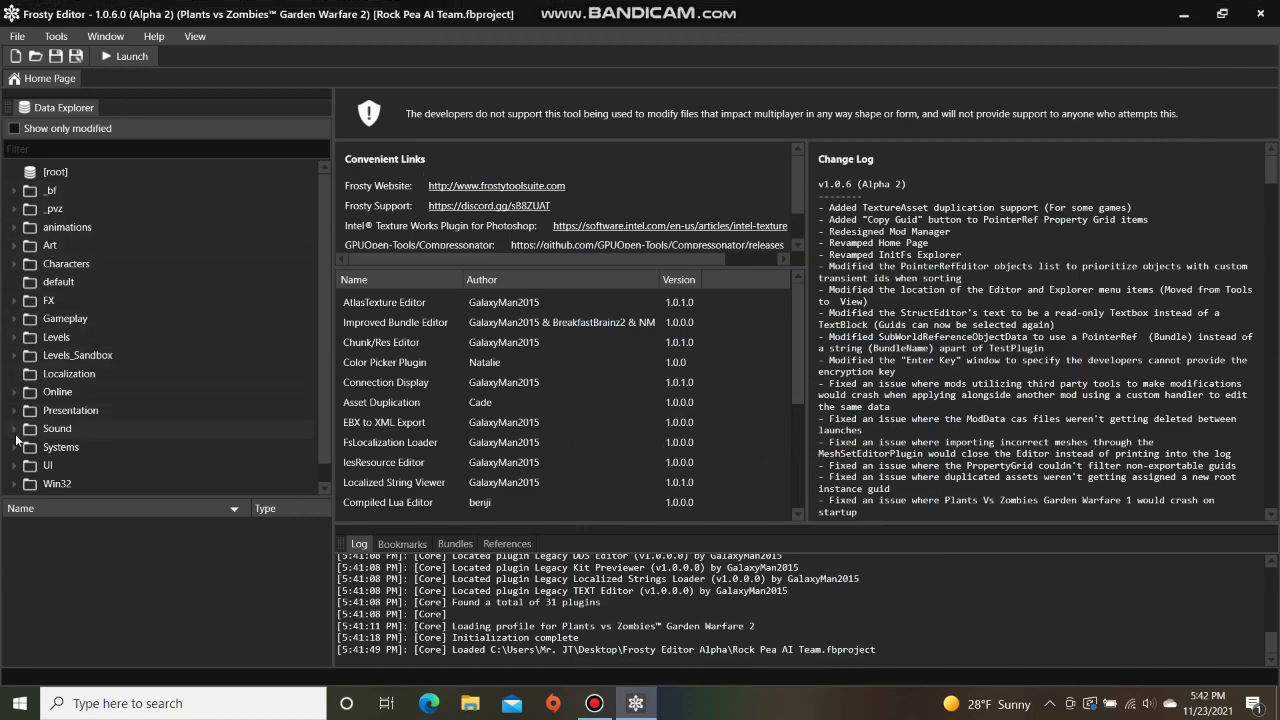
- Open the UICharacterSetsMetaData asset from the UI MetaData folder
{"action": "left_click", "coordinate": [15, 465]}
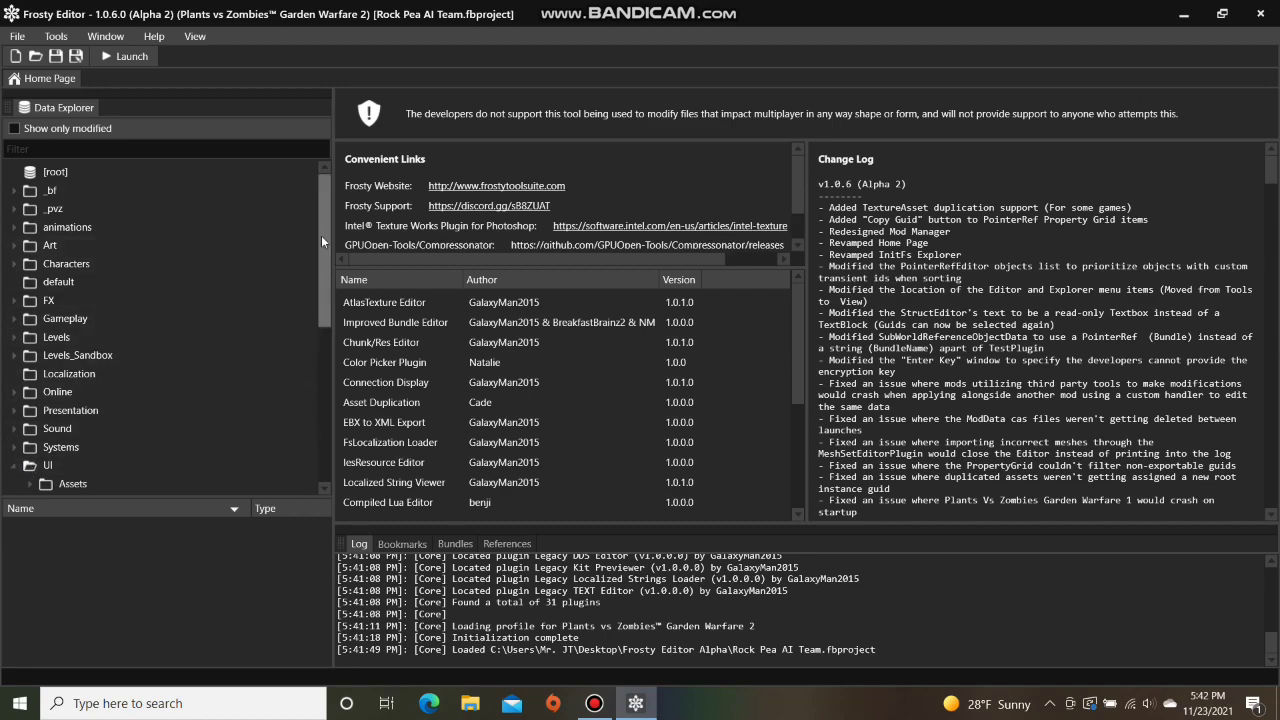
{"action": "left_click_drag", "start_coordinate": [323, 234], "coordinate": [329, 356]}
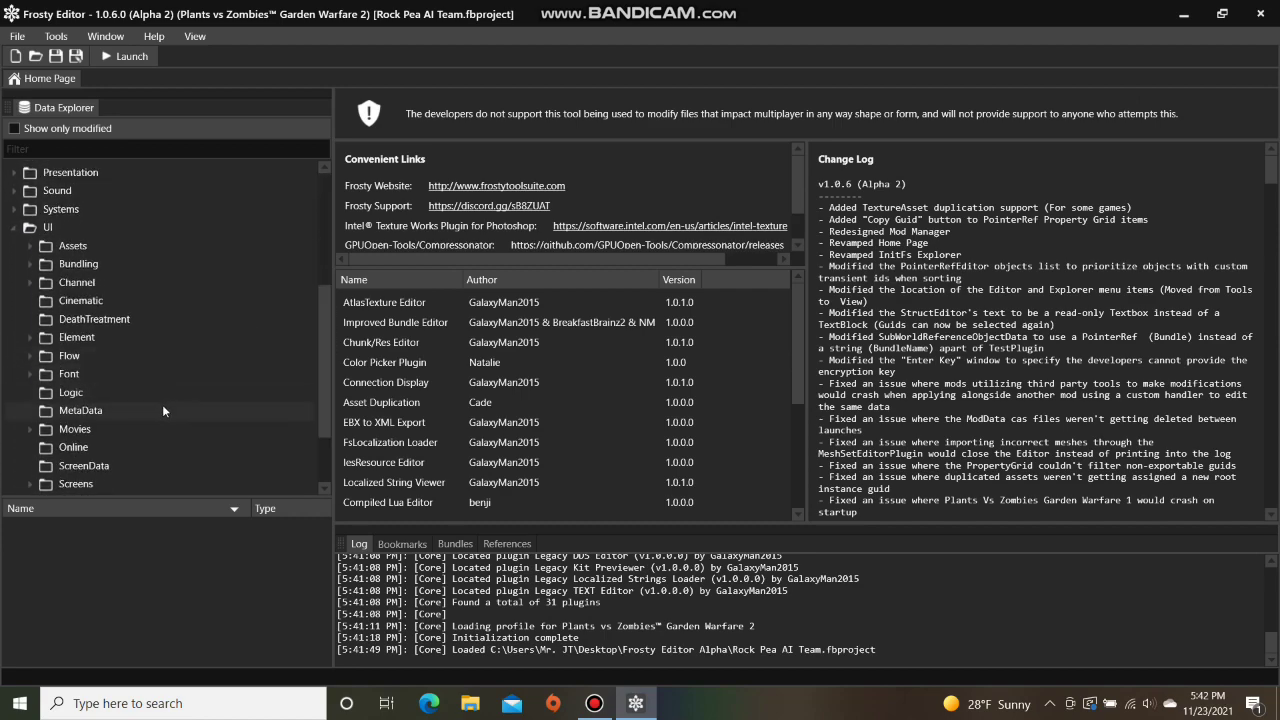
{"action": "left_click", "coordinate": [162, 408]}
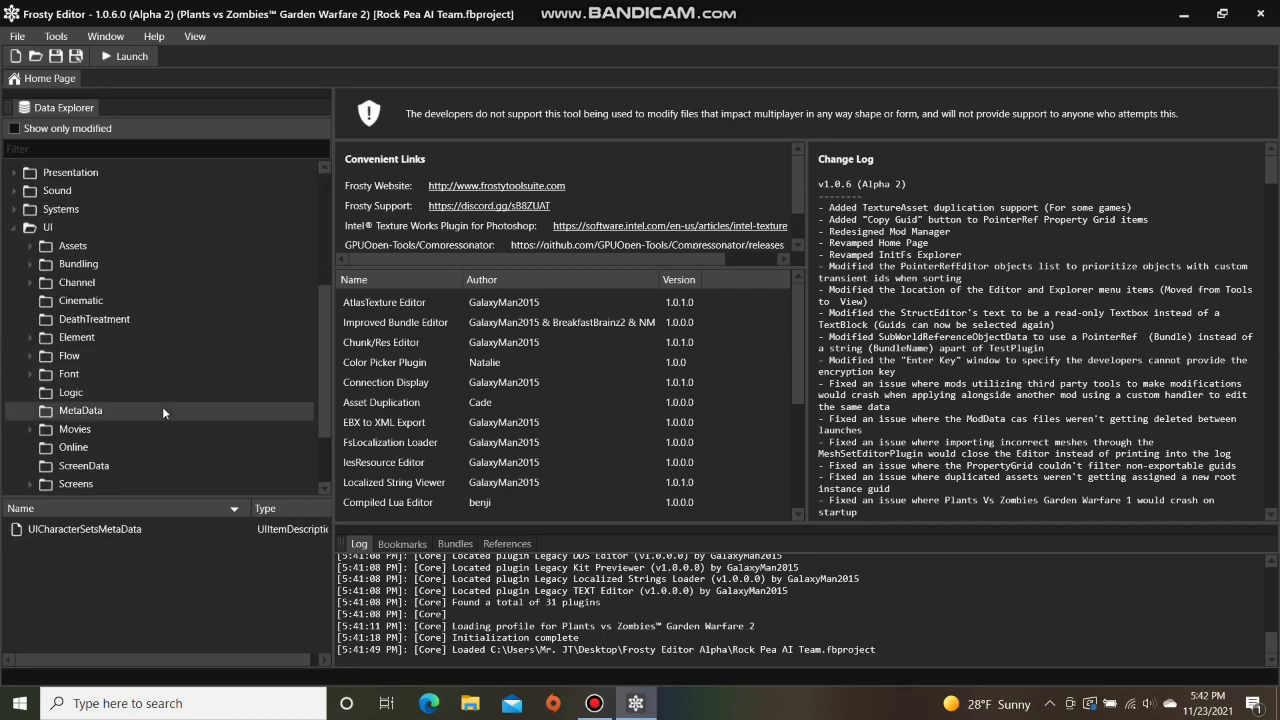
{"action": "double_click", "coordinate": [129, 528]}
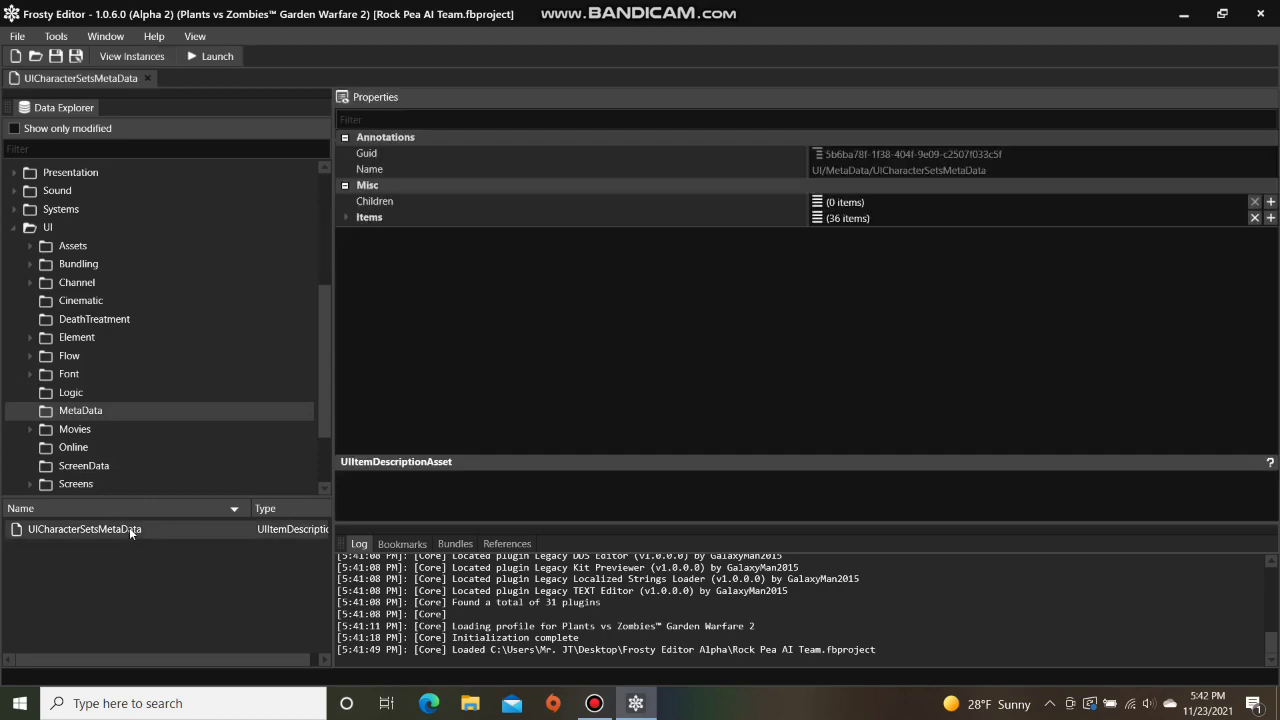
- Insert a new Items entry after [0] and paste the PLANTBASE reference into it as [1]
{"action": "left_click", "coordinate": [347, 218]}
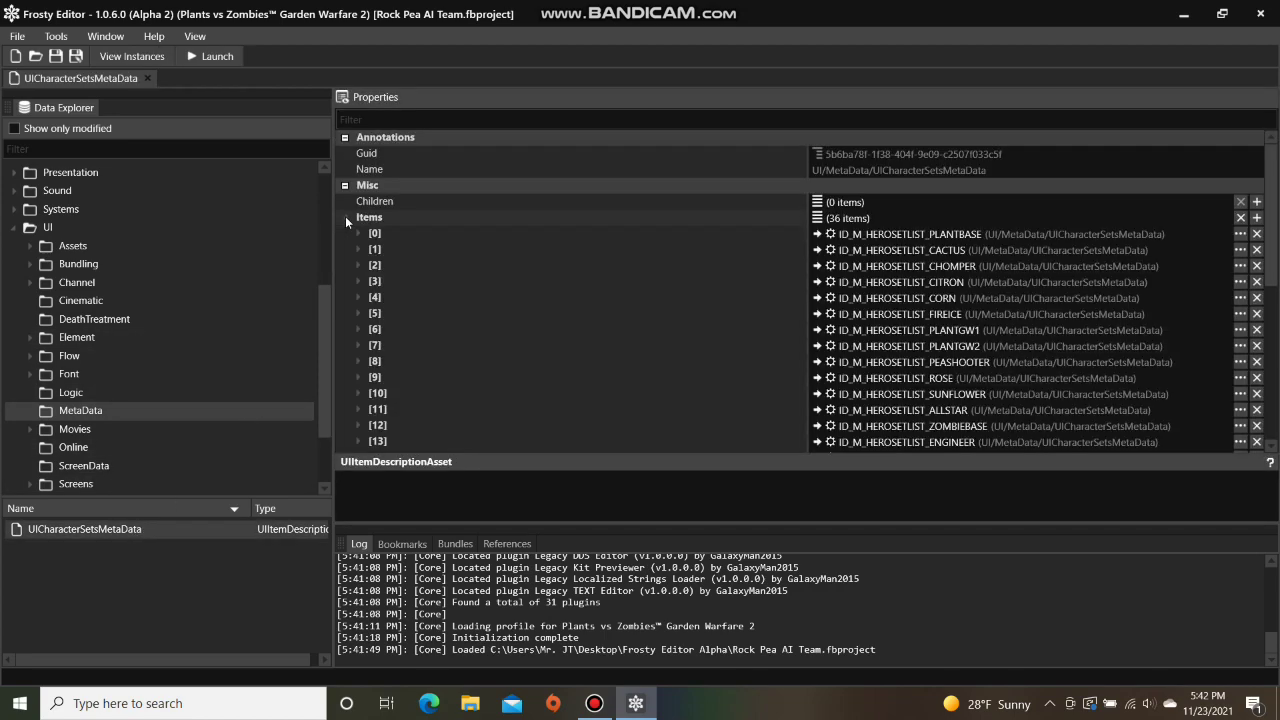
{"action": "right_click", "coordinate": [400, 232]}
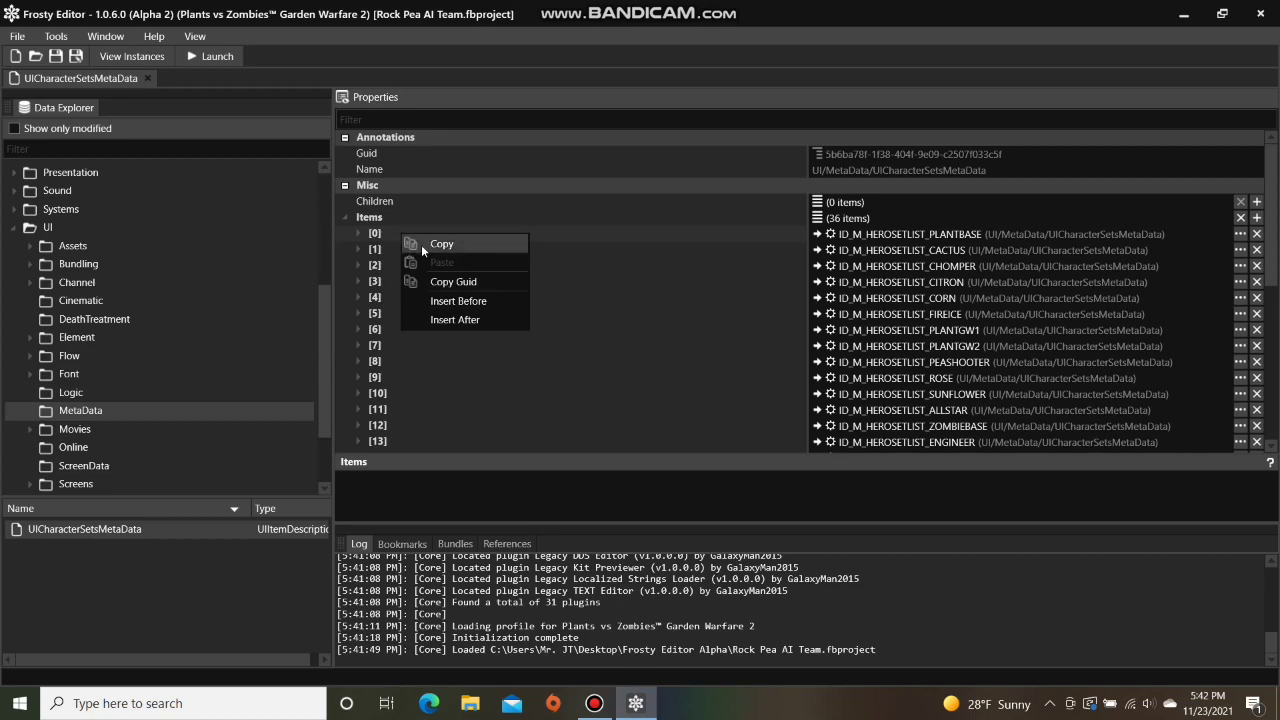
{"action": "left_click", "coordinate": [479, 318]}
{"action": "right_click", "coordinate": [867, 231]}
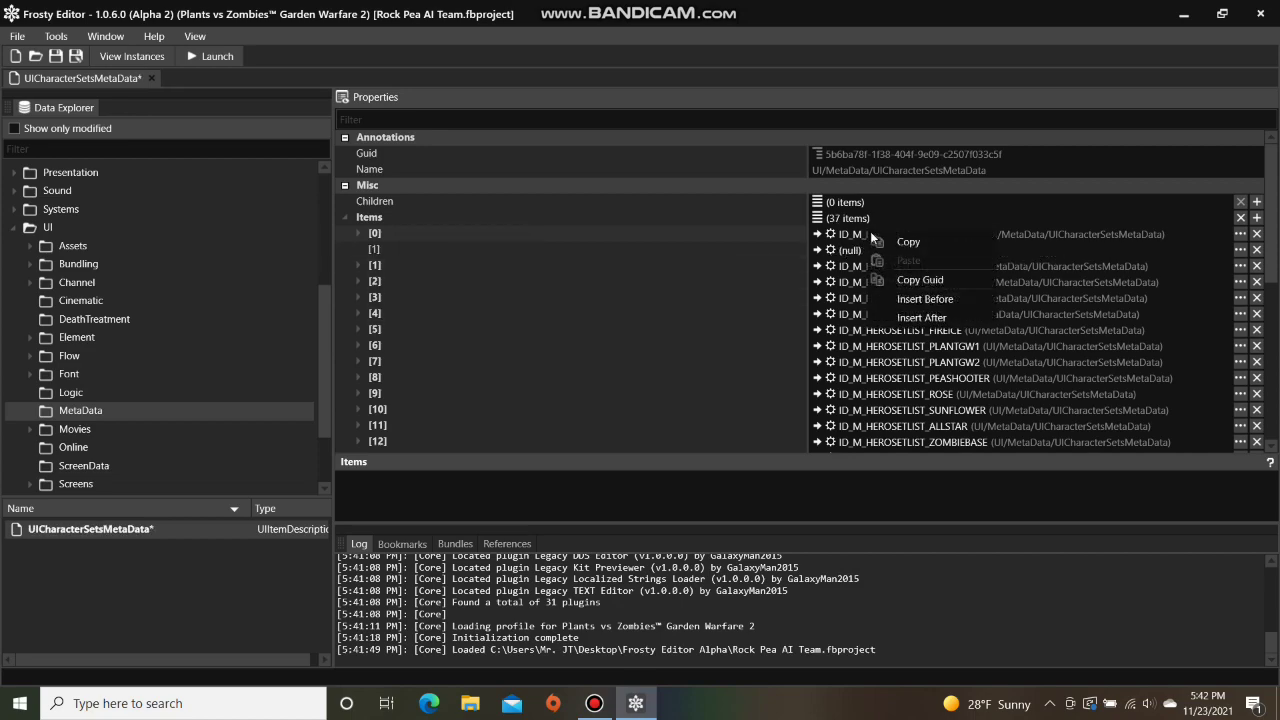
{"action": "left_click", "coordinate": [884, 238]}
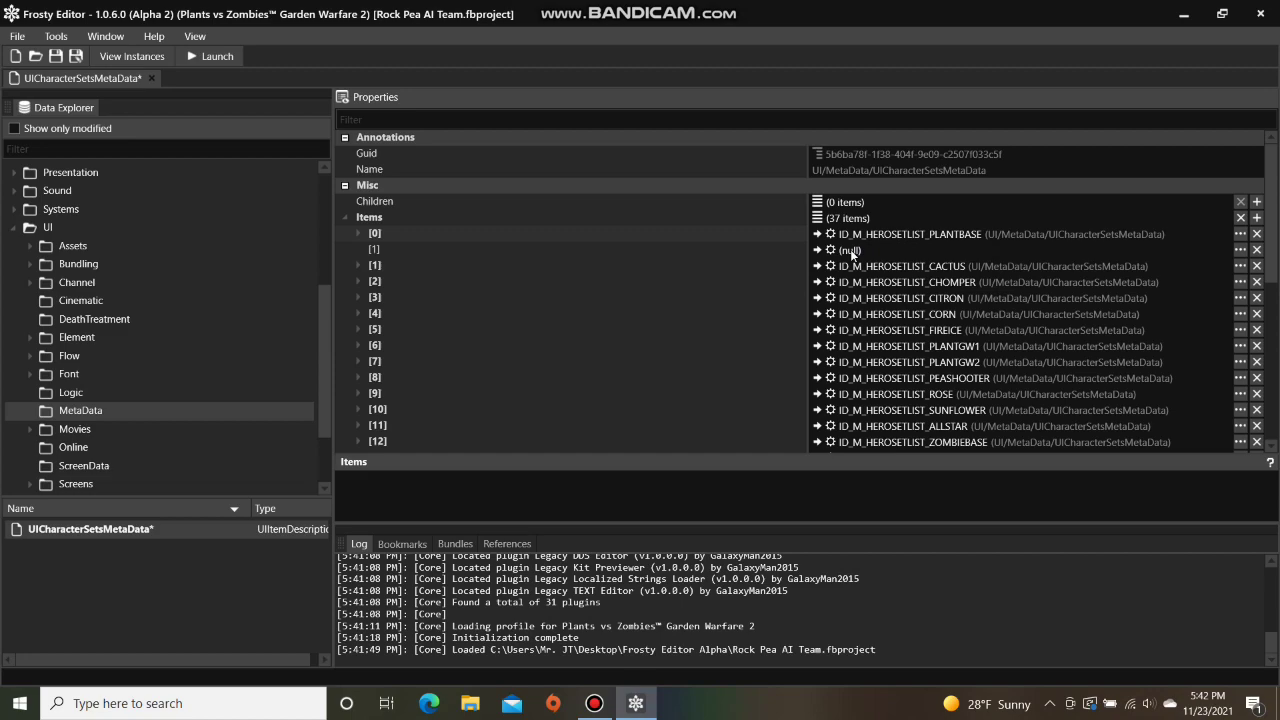
{"action": "right_click", "coordinate": [850, 249]}
{"action": "left_click", "coordinate": [883, 278]}
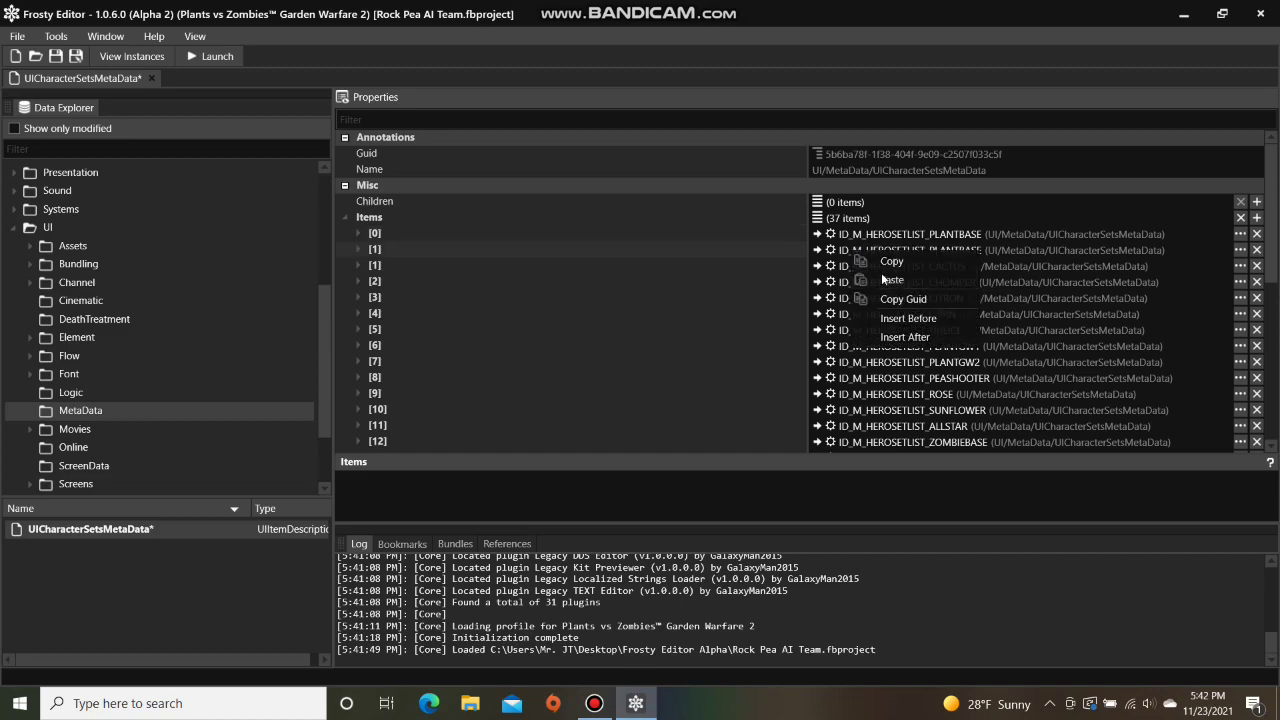
{"action": "left_click", "coordinate": [360, 249]}
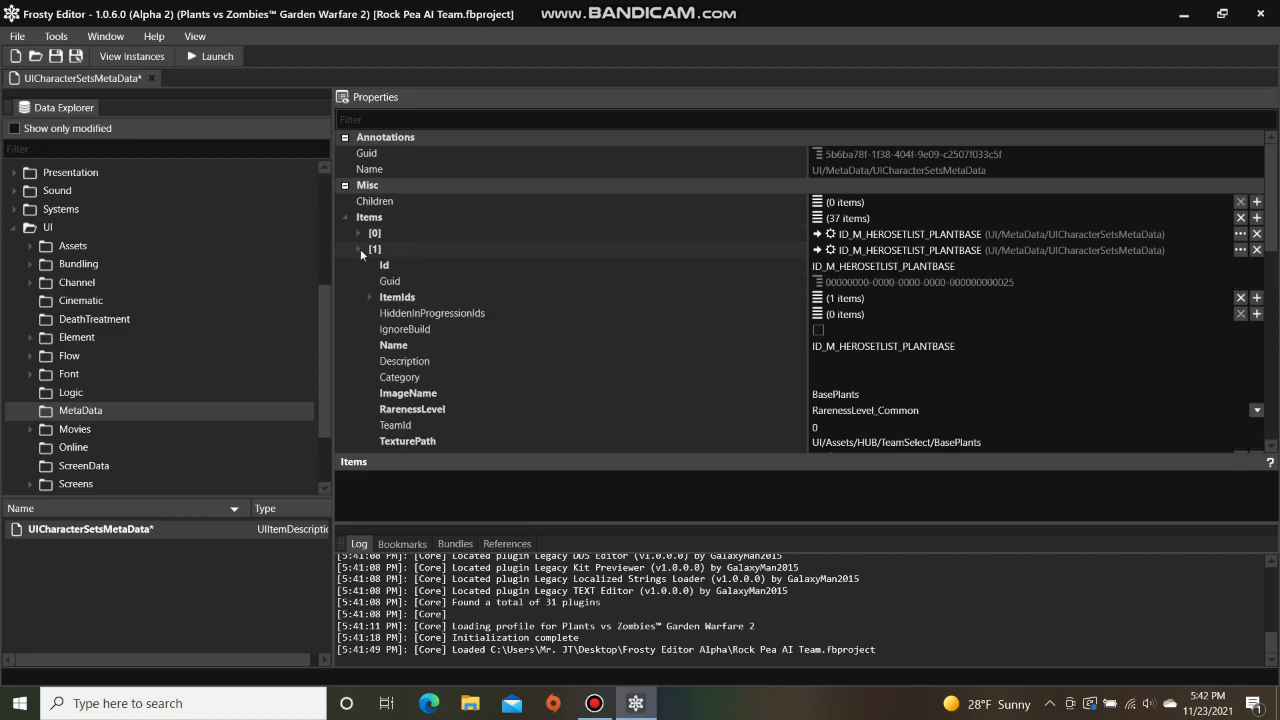
- Rename item [1] to 'Oops! All Rock Peas'
{"action": "left_click", "coordinate": [969, 345]}
{"action": "key", "text": "BackSpace"}
{"action": "key", "text": "BackSpace"}
{"action": "key", "text": "BackSpace"}
{"action": "key", "text": "BackSpace"}
{"action": "key", "text": "BackSpace"}
{"action": "key", "text": "BackSpace"}
{"action": "key", "text": "BackSpace"}
{"action": "key", "text": "BackSpace"}
{"action": "key", "text": "BackSpace"}
{"action": "key", "text": "BackSpace"}
{"action": "key", "text": "BackSpace"}
{"action": "key", "text": "BackSpace"}
{"action": "key", "text": "BackSpace"}
{"action": "key", "text": "BackSpace"}
{"action": "key", "text": "BackSpace"}
{"action": "key", "text": "BackSpace"}
{"action": "key", "text": "BackSpace"}
{"action": "key", "text": "BackSpace"}
{"action": "key", "text": "BackSpace"}
{"action": "key", "text": "BackSpace"}
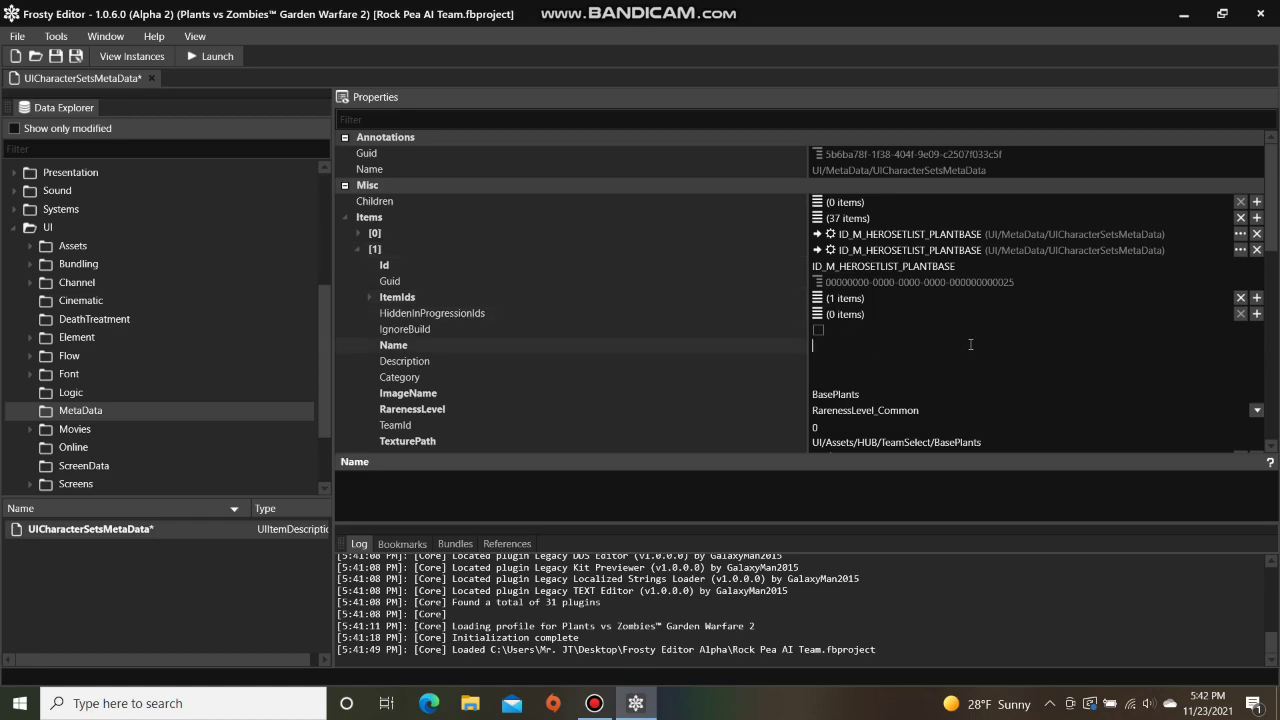
{"action": "type", "text": "Oops! All Rock Peas"}
{"action": "left_click", "coordinate": [369, 297]}
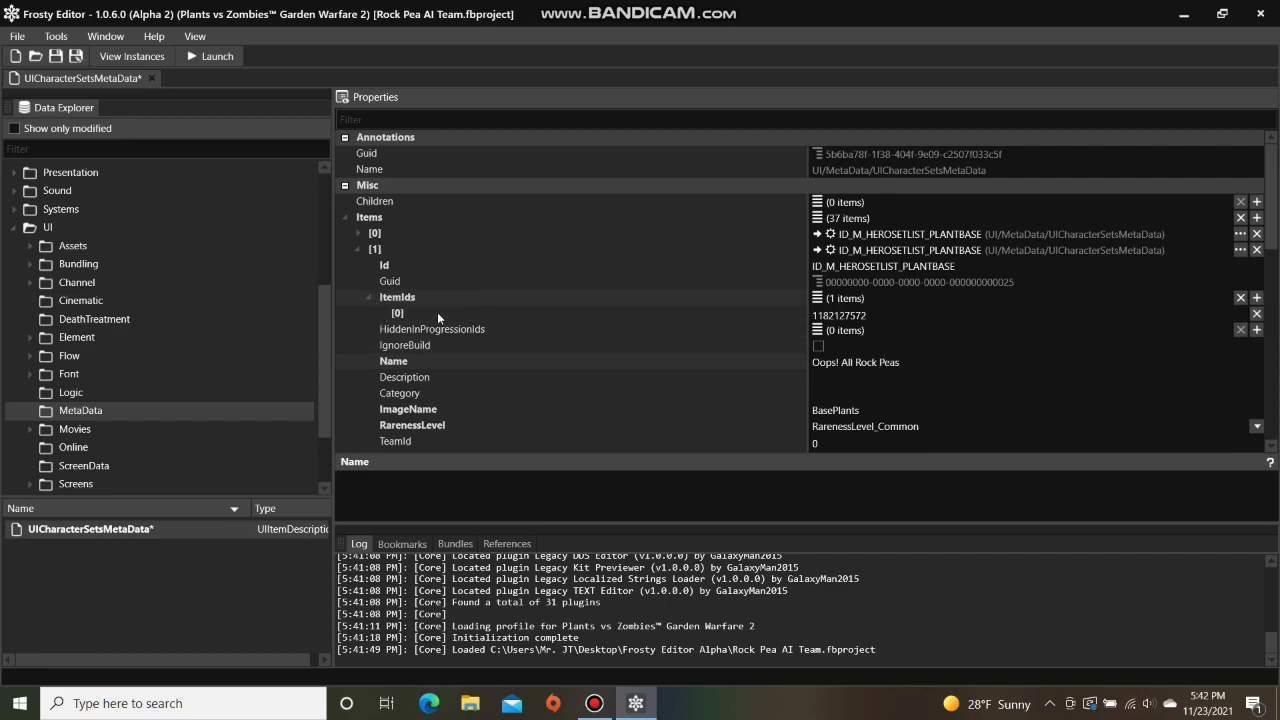
{"action": "left_click", "coordinate": [873, 315]}
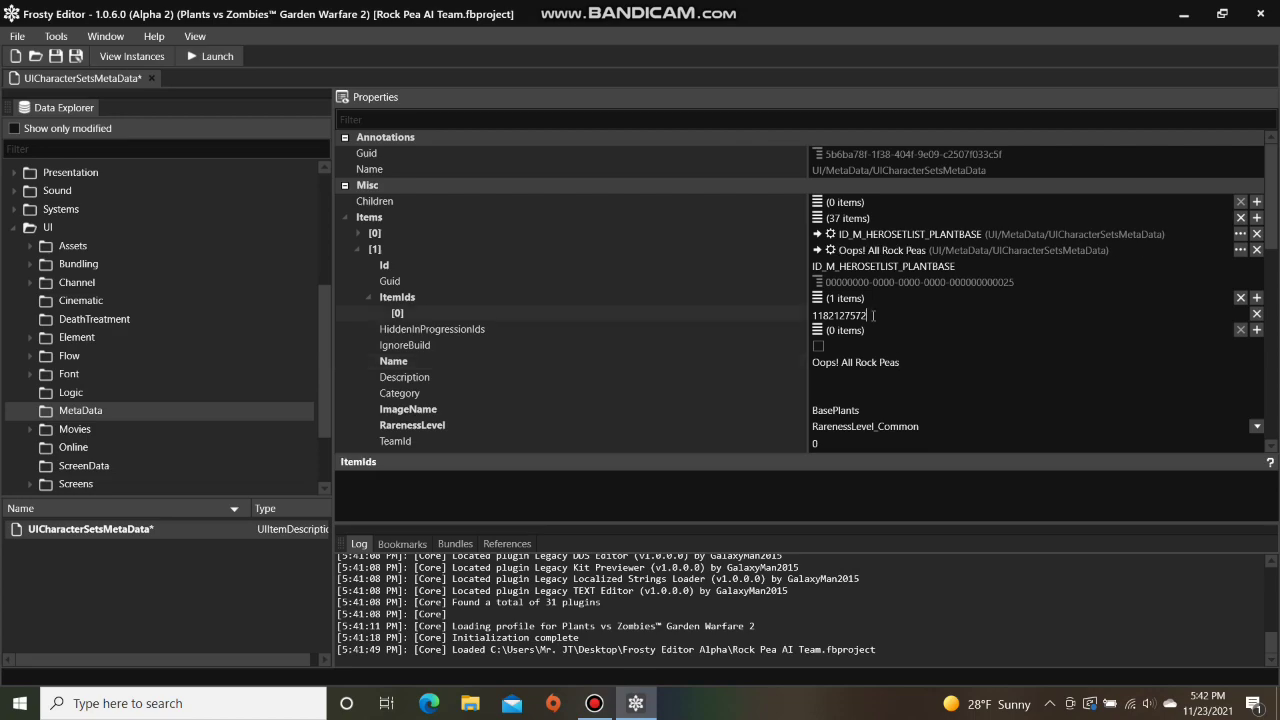
{"action": "key", "text": "BackSpace"}
{"action": "type", "text": "3"}
- Export UICharacterSetsMetaData as a binary .bin file, then revert the asset
{"action": "right_click", "coordinate": [96, 531]}
{"action": "left_click", "coordinate": [134, 571]}
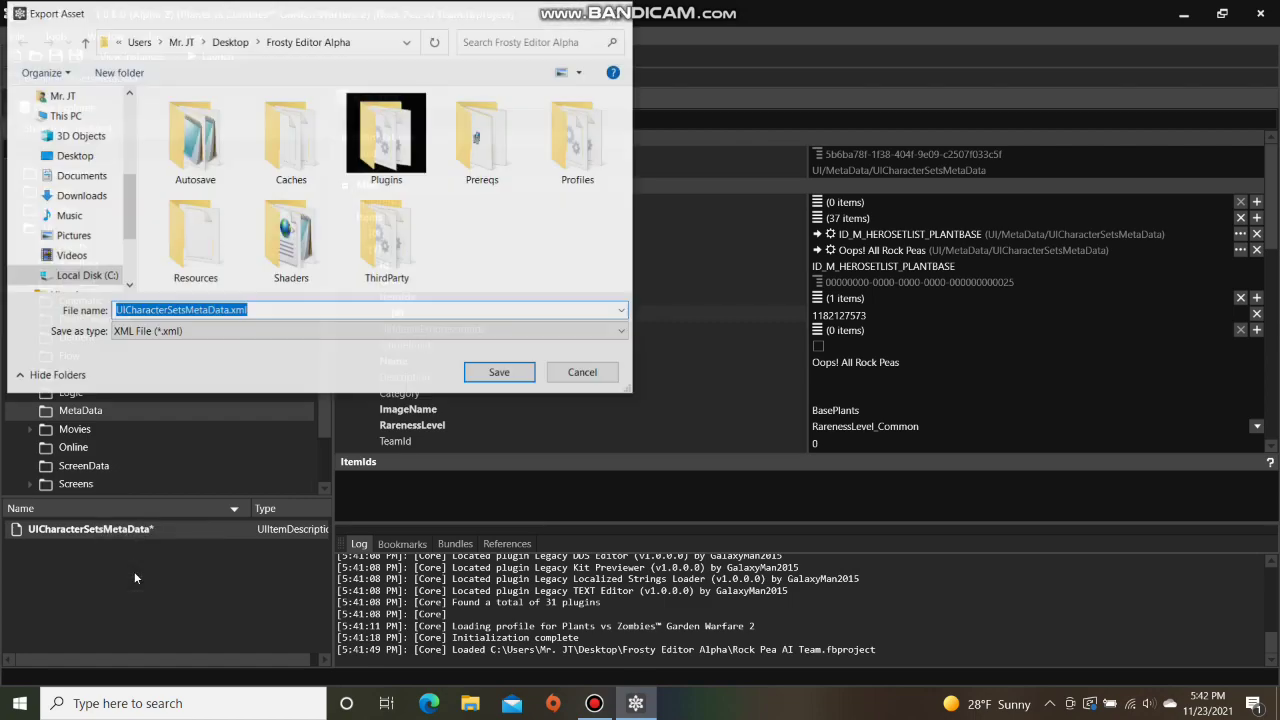
{"action": "left_click", "coordinate": [477, 336]}
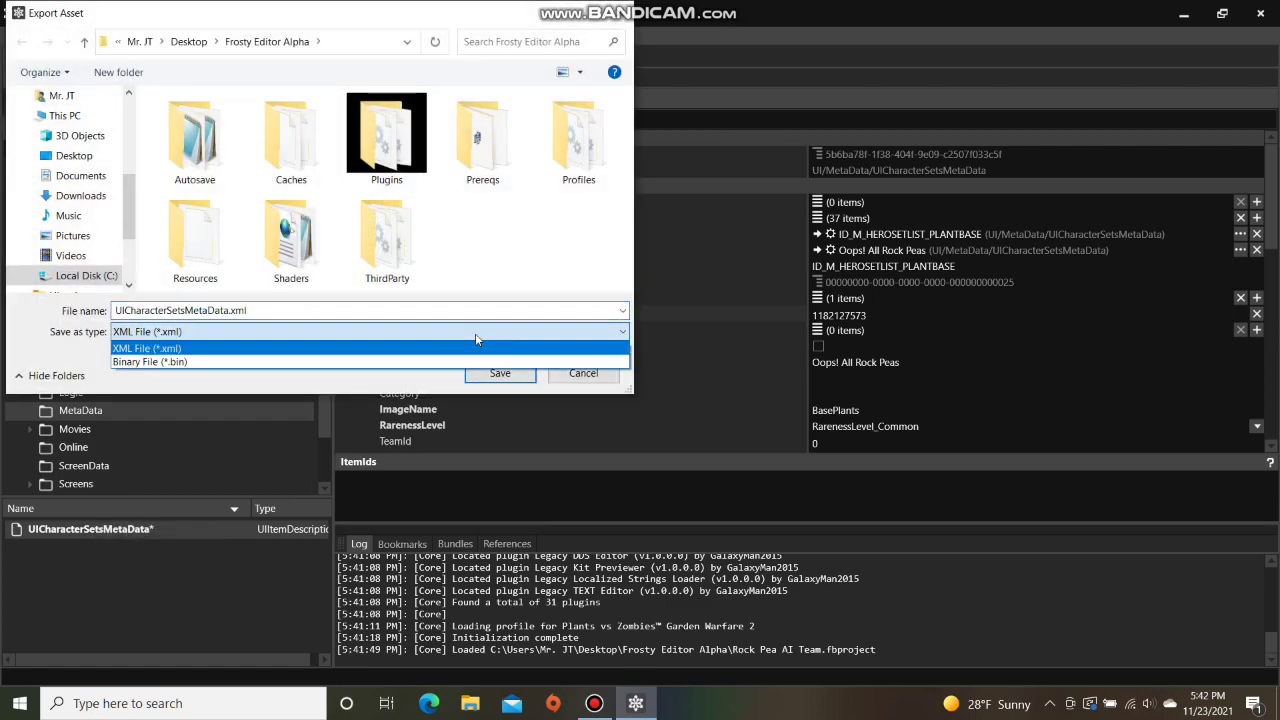
{"action": "left_click", "coordinate": [463, 362]}
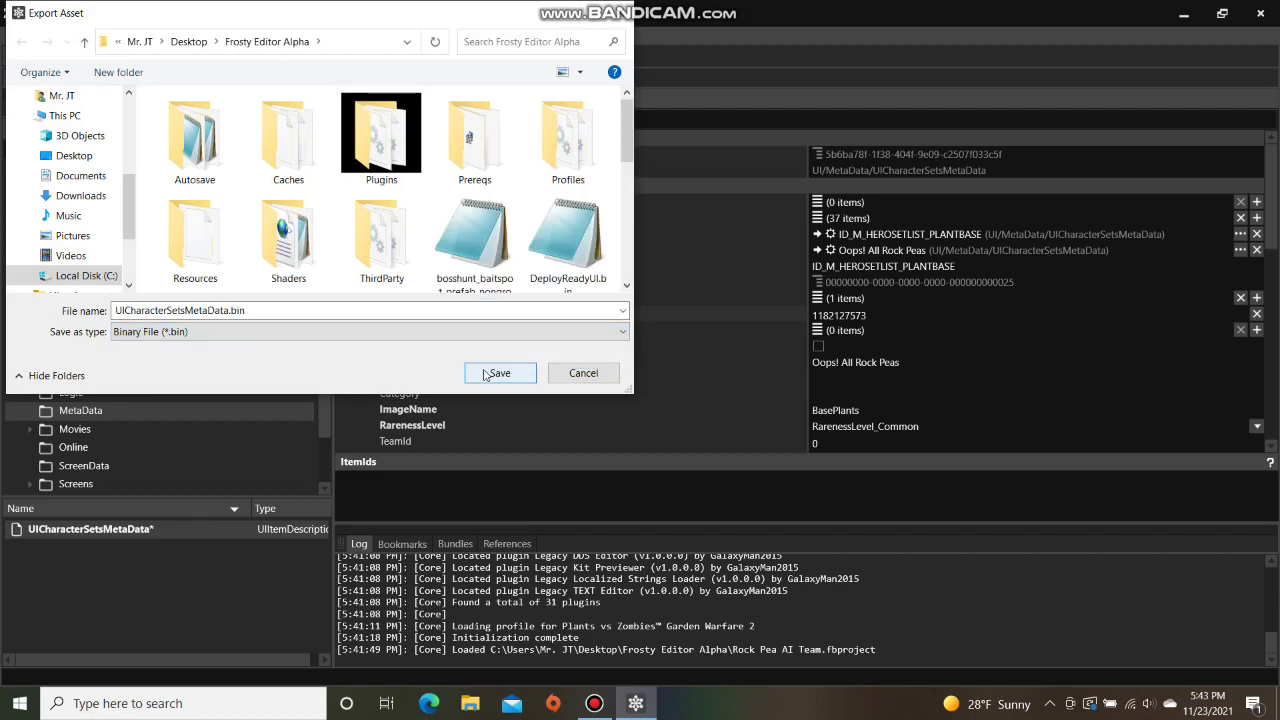
{"action": "left_click", "coordinate": [486, 374]}
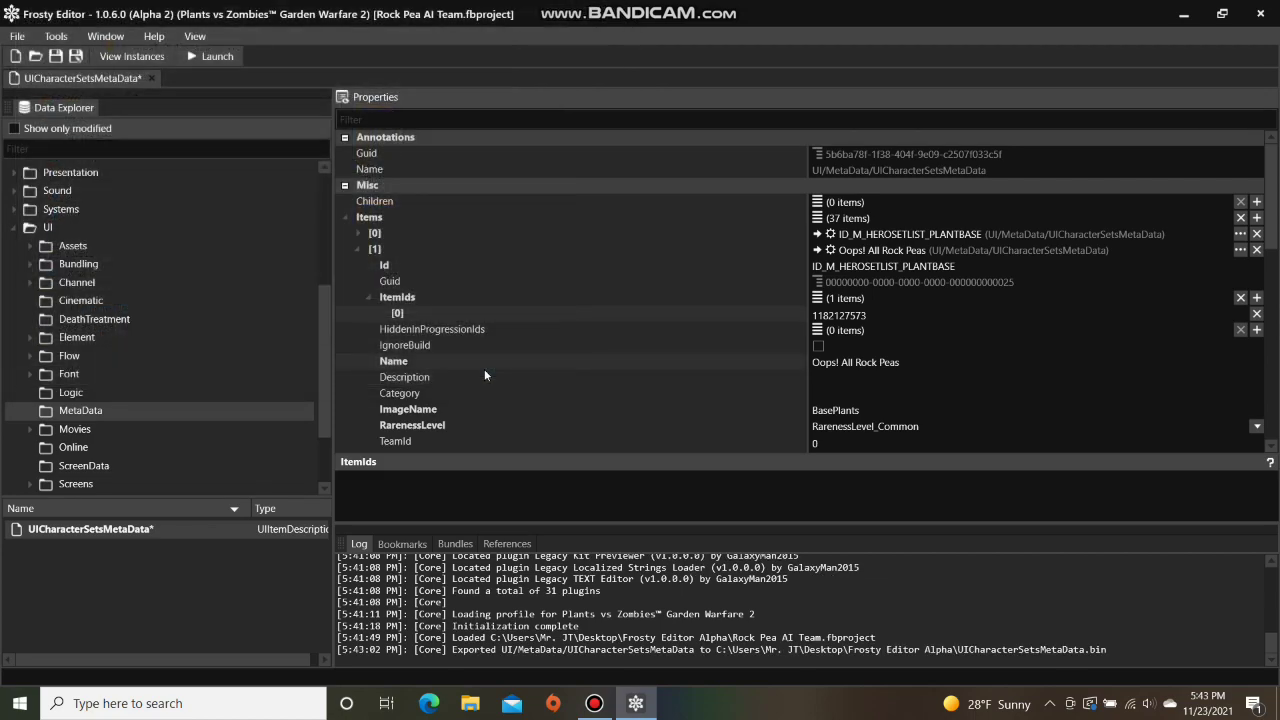
{"action": "right_click", "coordinate": [128, 529]}
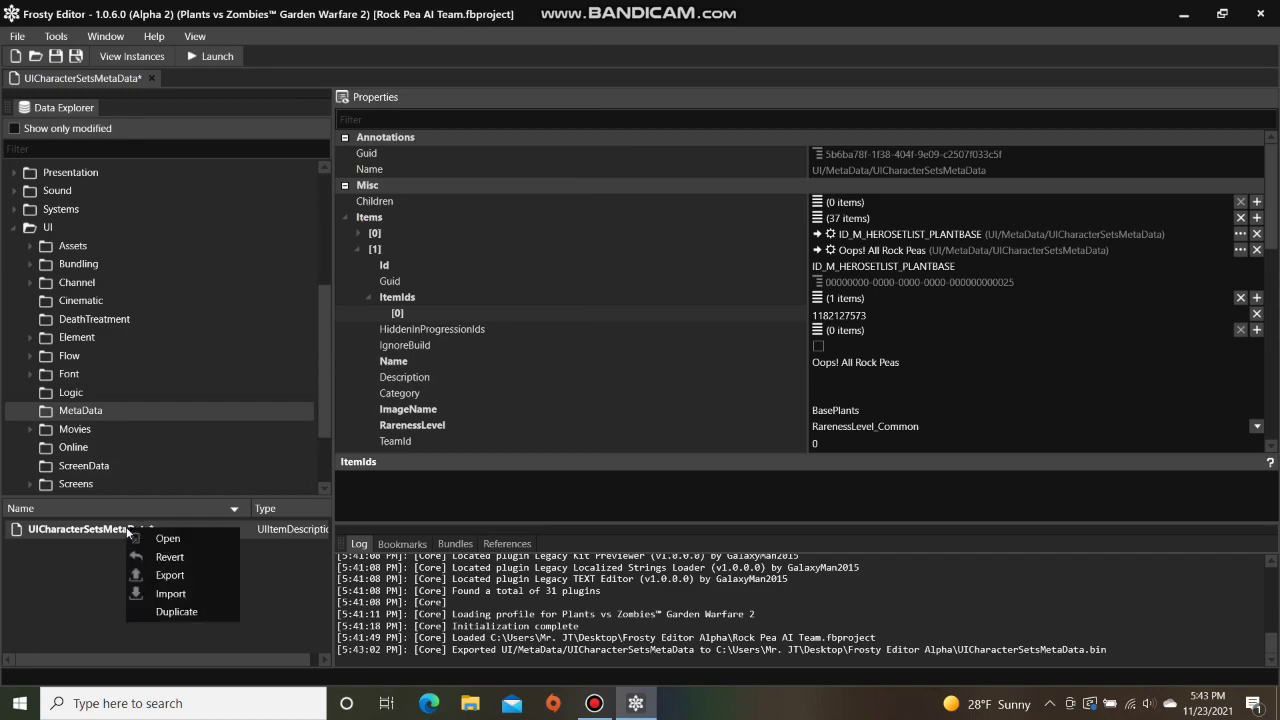
{"action": "left_click", "coordinate": [168, 557]}
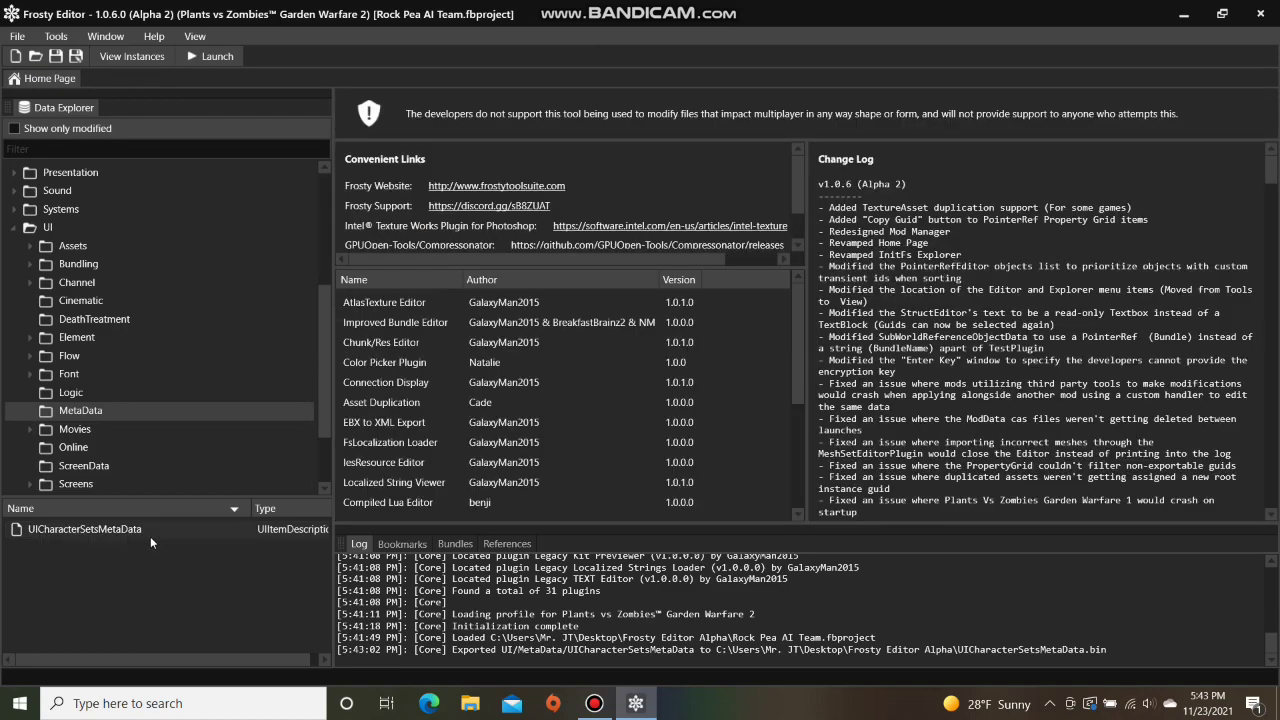
- Import UICharacterSetsMetaData.bin back into the asset, save the project, and launch the game
{"action": "right_click", "coordinate": [142, 529]}
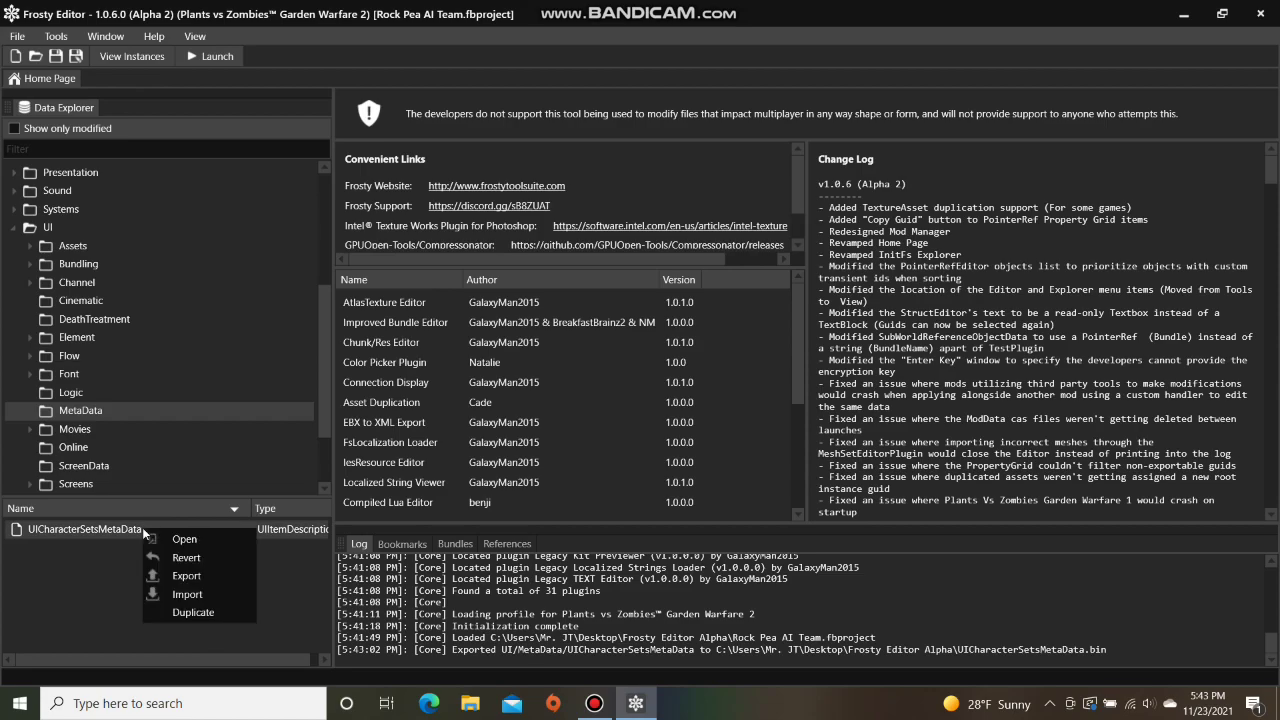
{"action": "left_click", "coordinate": [186, 595]}
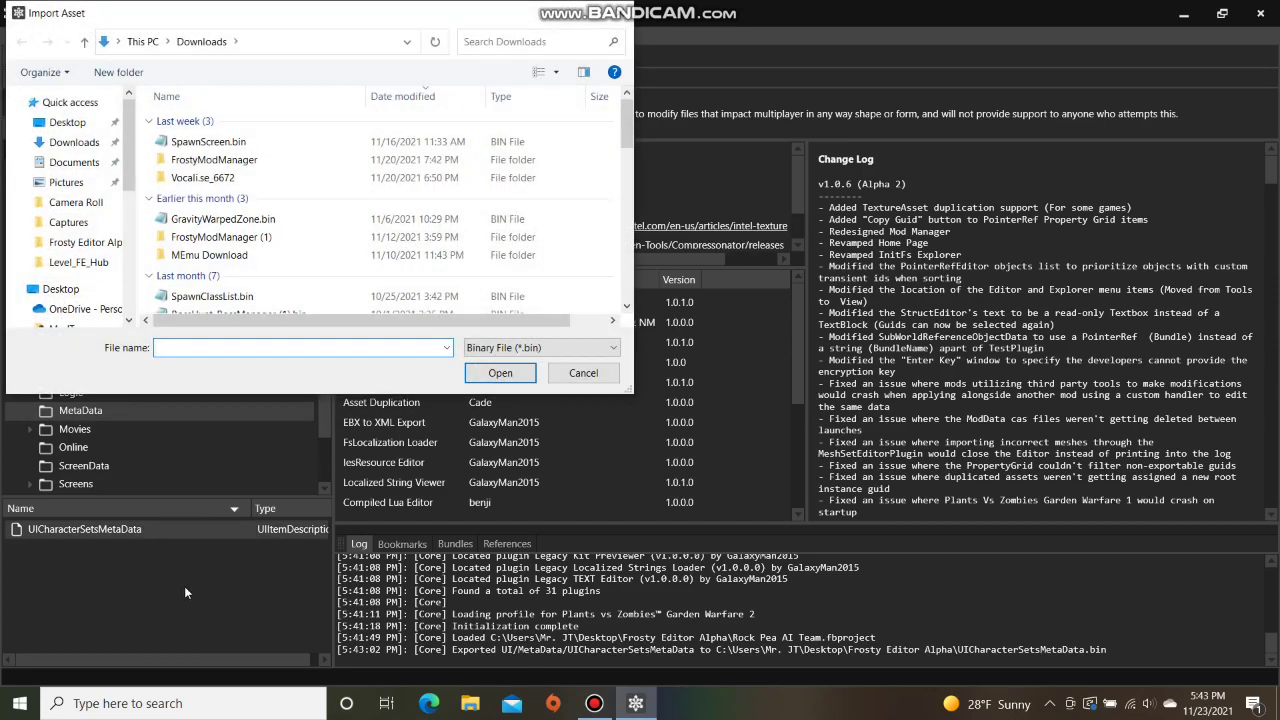
{"action": "left_click", "coordinate": [84, 243]}
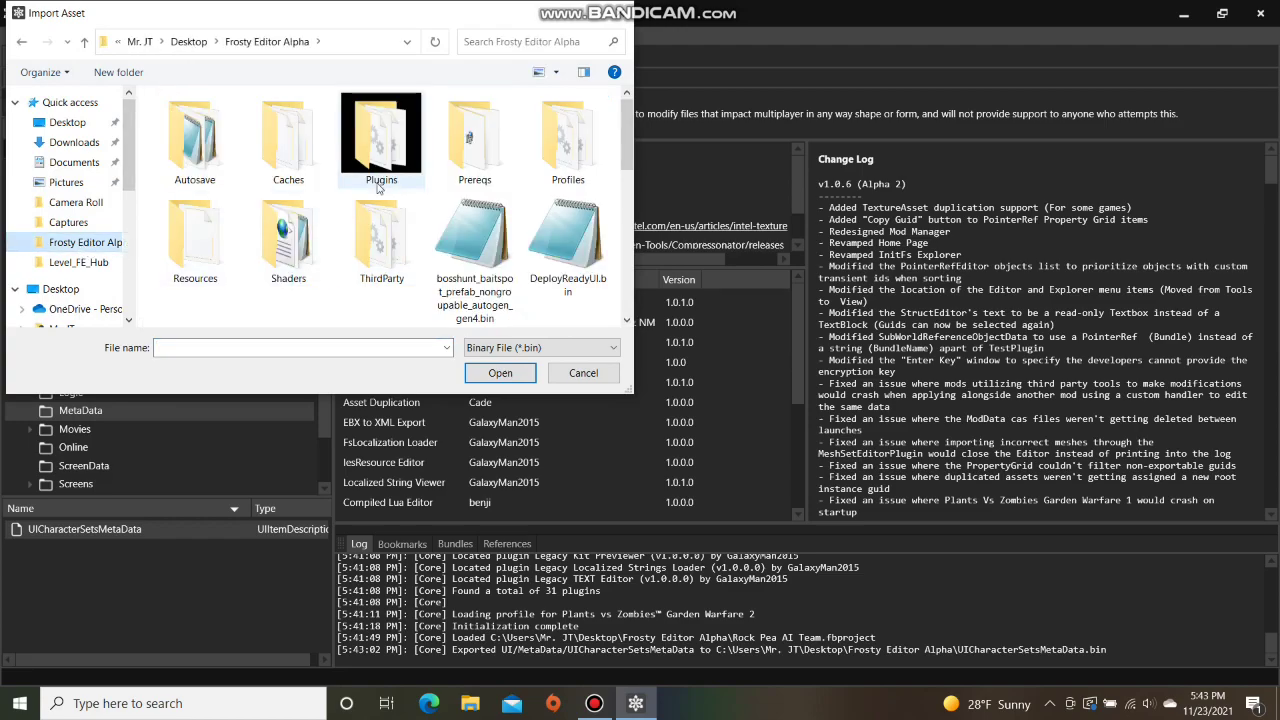
{"action": "scroll", "coordinate": [378, 190], "scroll_direction": "down", "scroll_amount": 3}
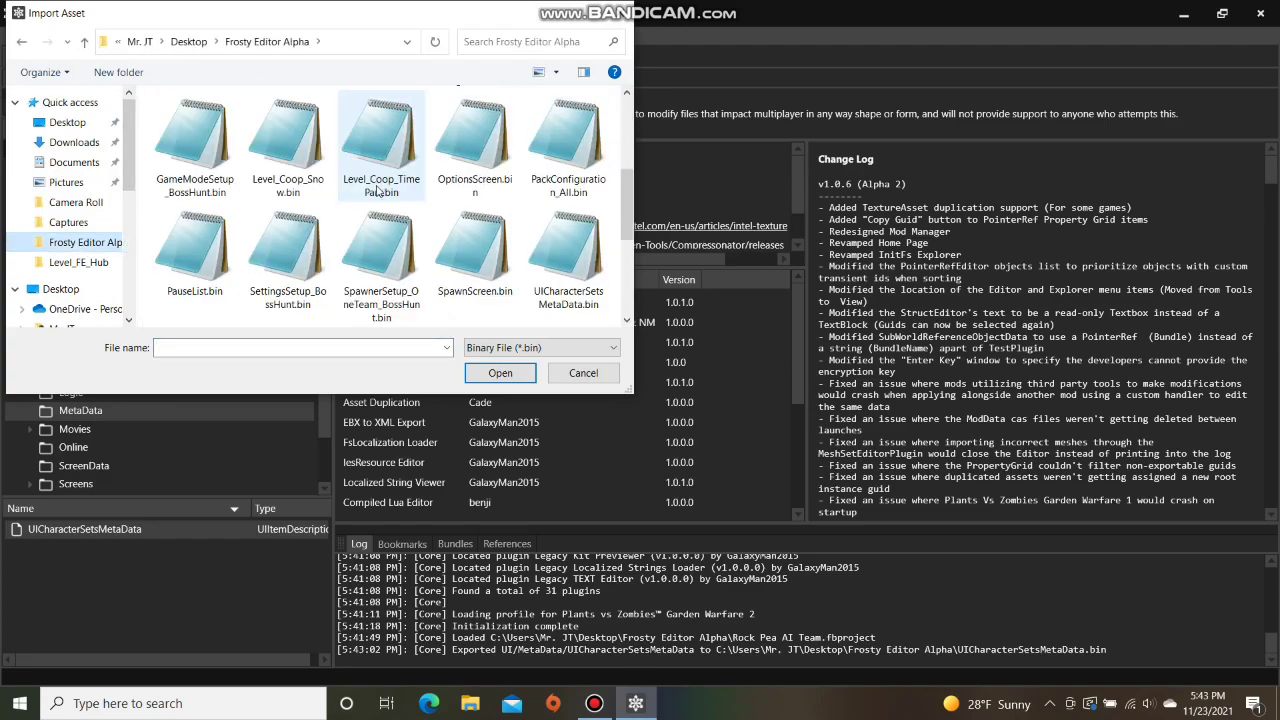
{"action": "left_click", "coordinate": [560, 255]}
{"action": "left_click", "coordinate": [500, 373]}
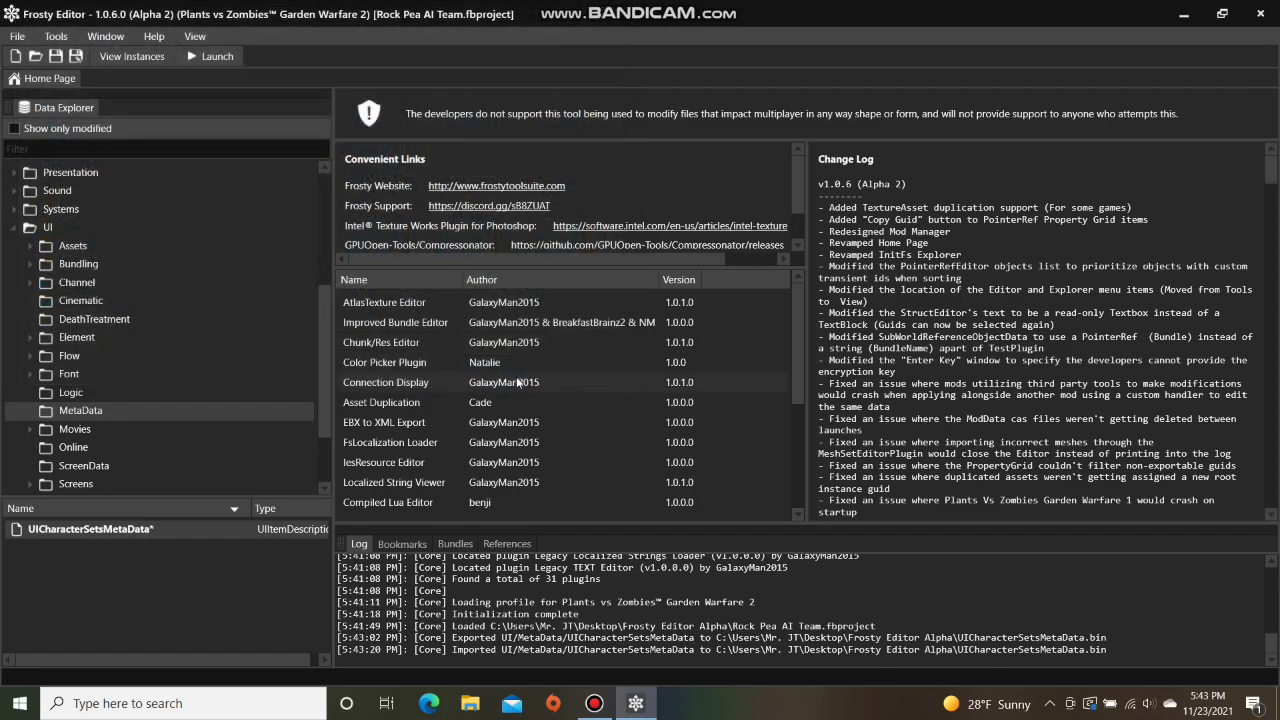
{"action": "key", "text": "ctrl+s"}
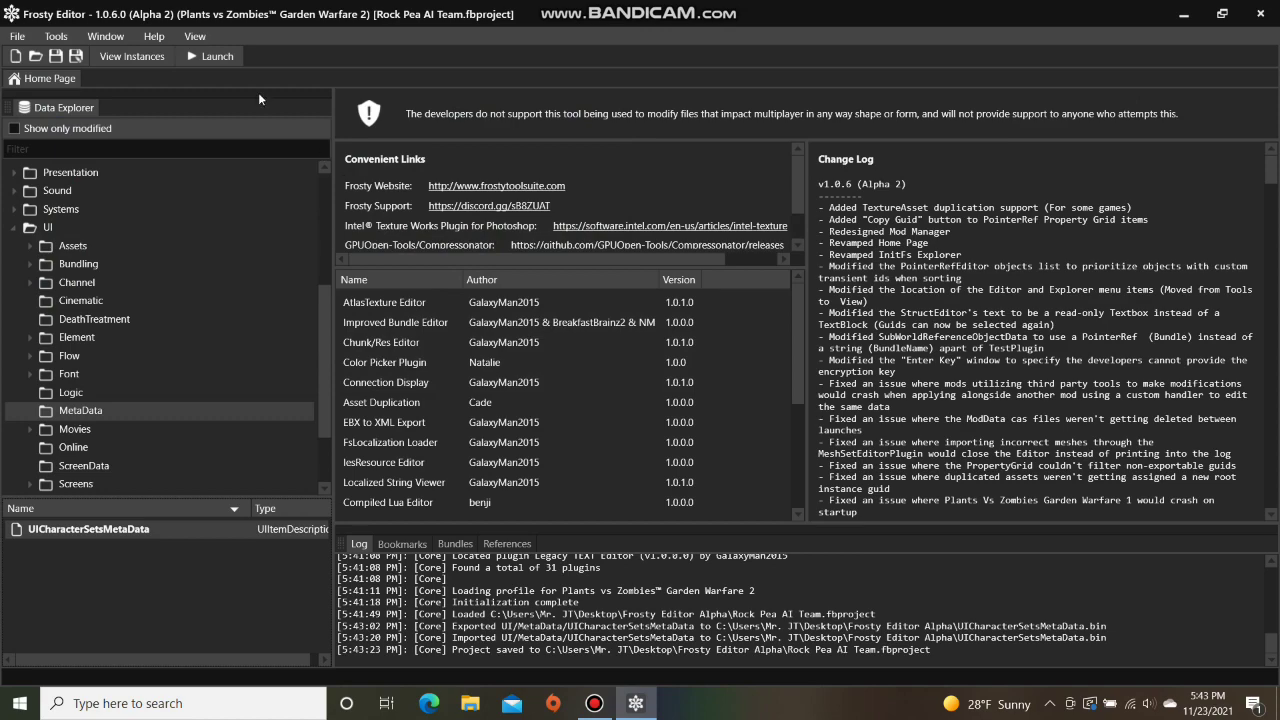
{"action": "left_click", "coordinate": [230, 58]}
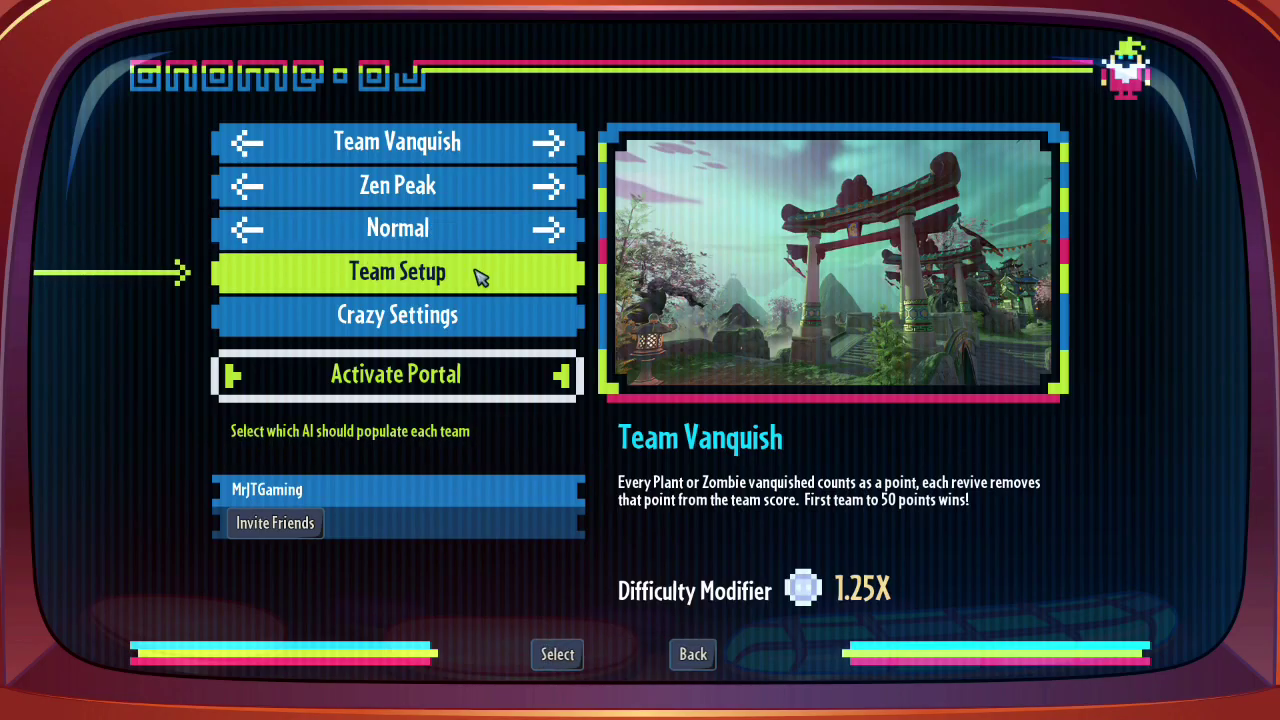
- Set the plant team to Oops! All Rock Peas in Team Setup and confirm
{"action": "left_click", "coordinate": [480, 277]}
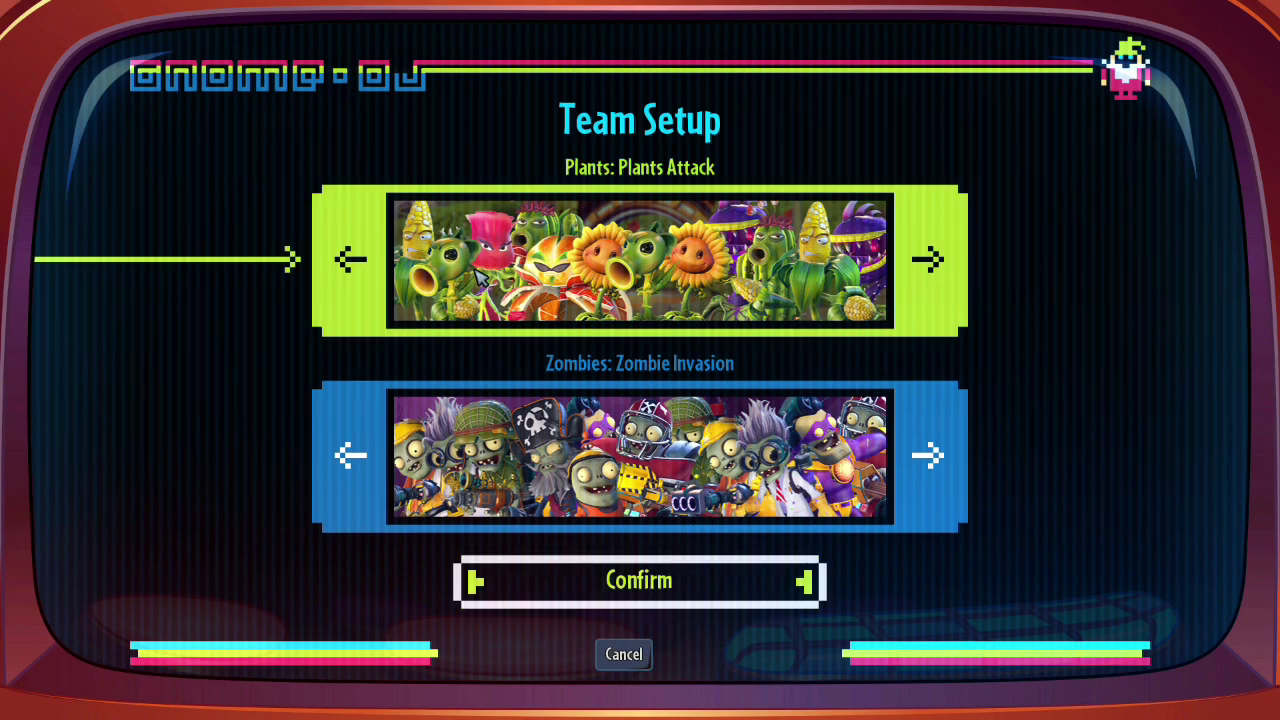
{"action": "left_click", "coordinate": [930, 266]}
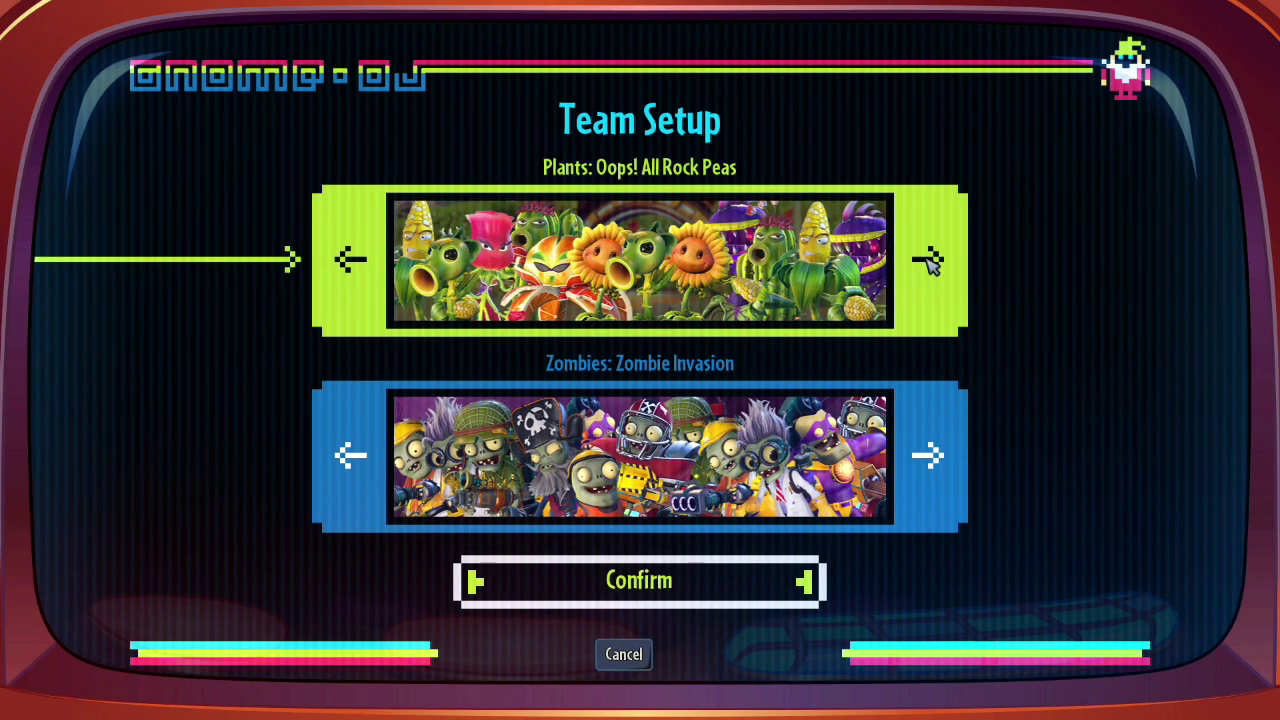
{"action": "left_click", "coordinate": [700, 580]}
- Activate the portal to start the match and walk forward along the pond
{"action": "left_click", "coordinate": [531, 386]}
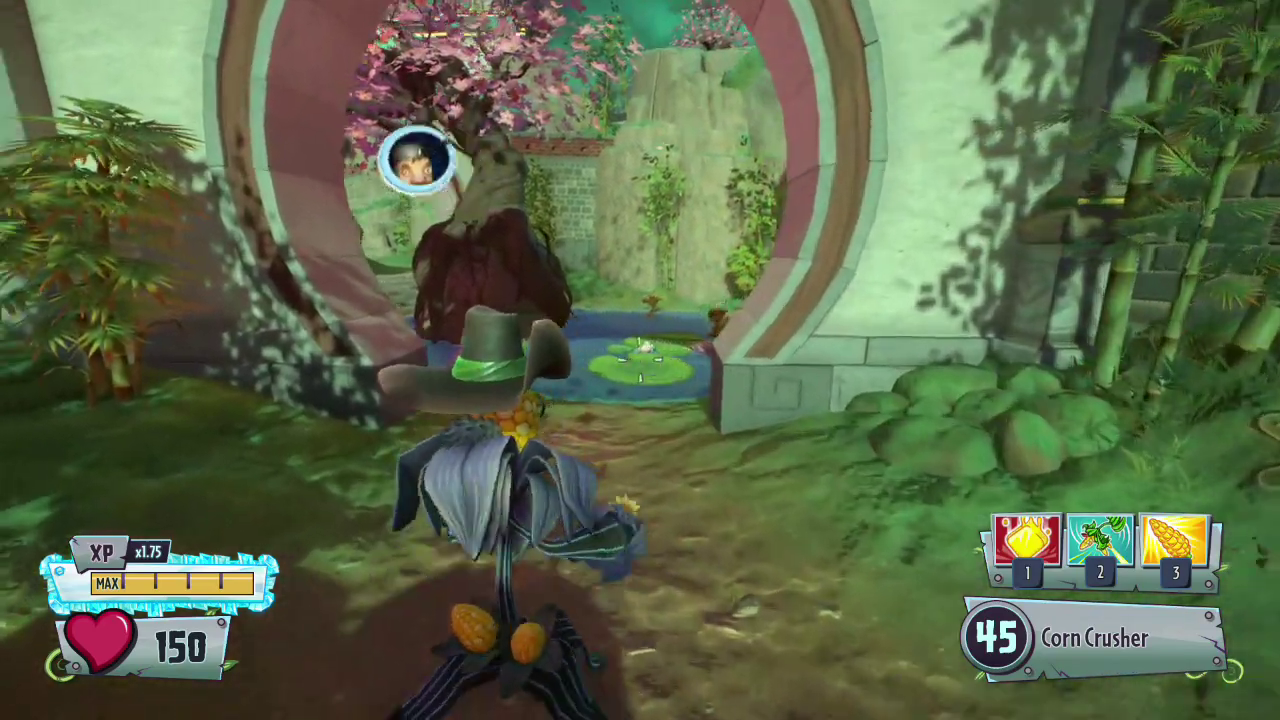
{"action": "key", "text": "w"}
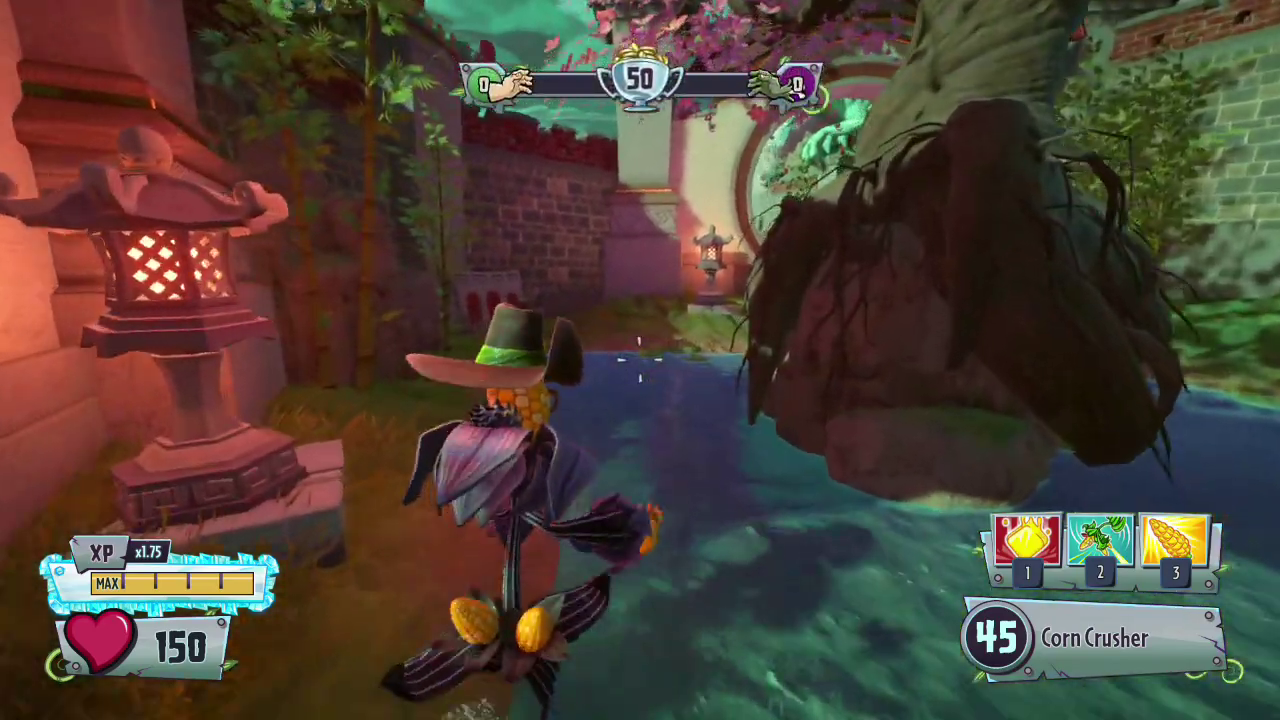
{"action": "key", "text": "w"}
{"action": "key", "text": "w"}
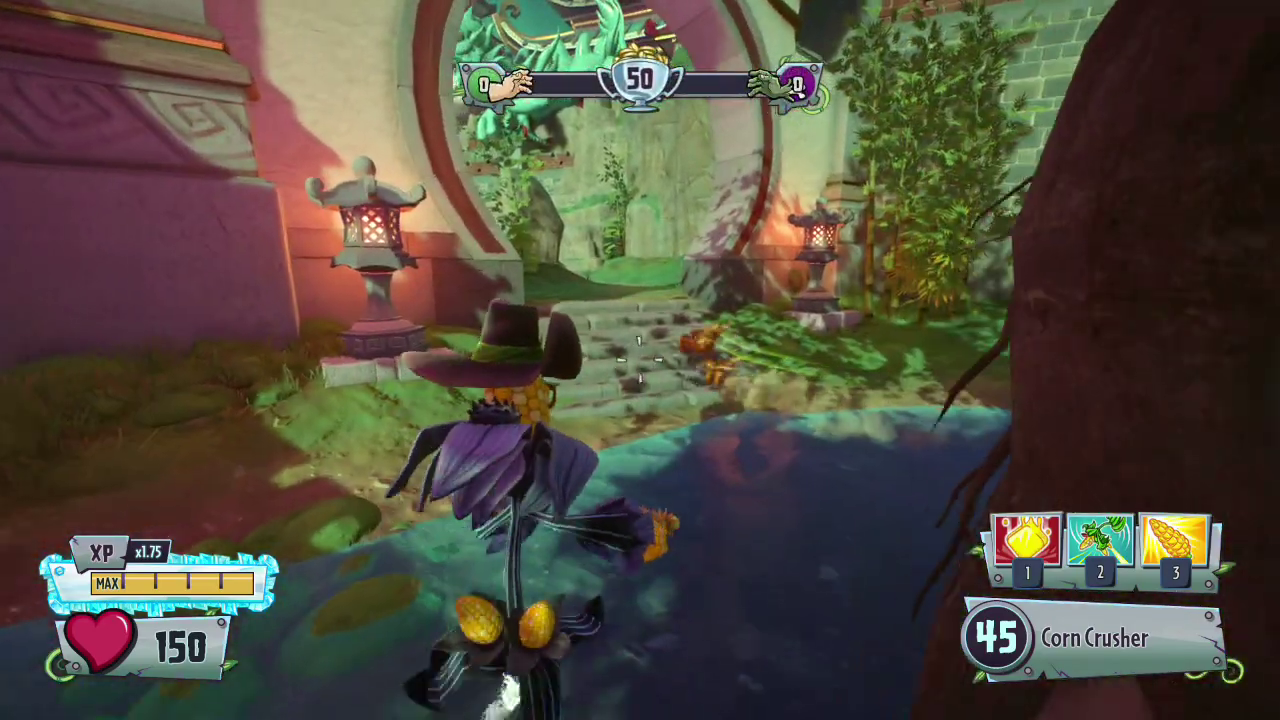